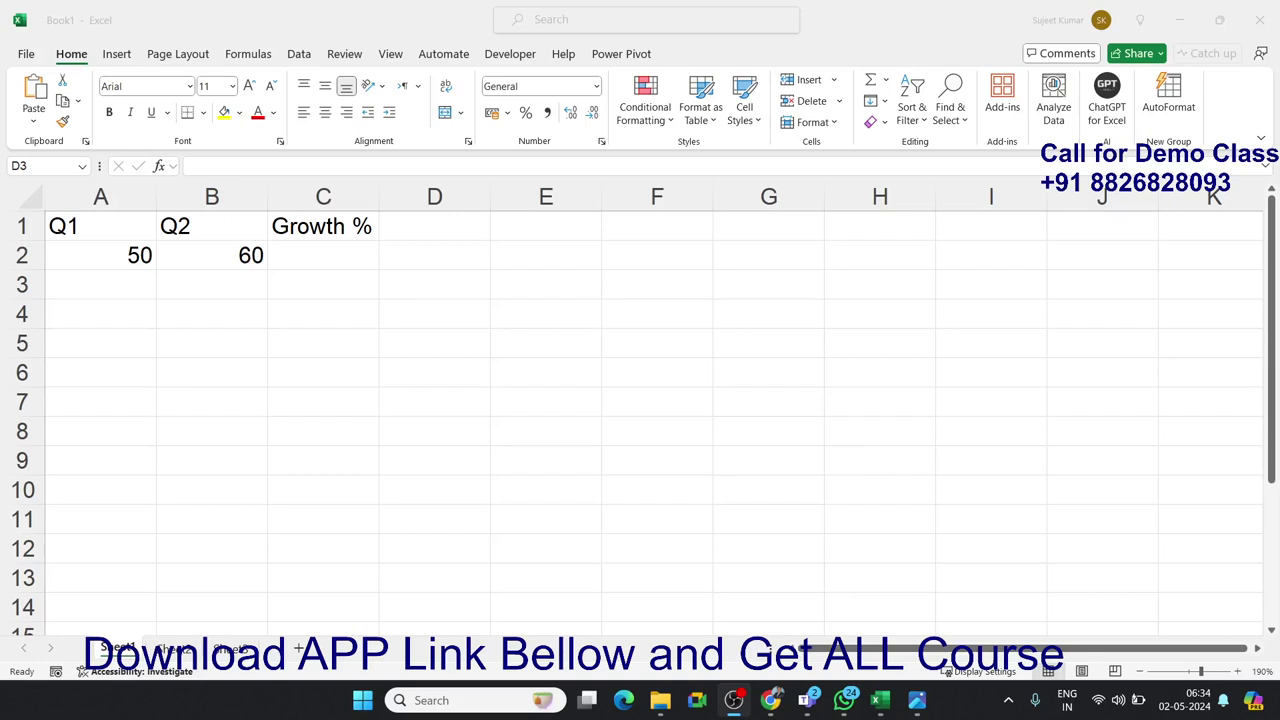
- In the workbook, go over Q1 sales in A2 (50) and Q2 sales in B2 (60), then select empty Growth % cell C2
left_click(847, 332)
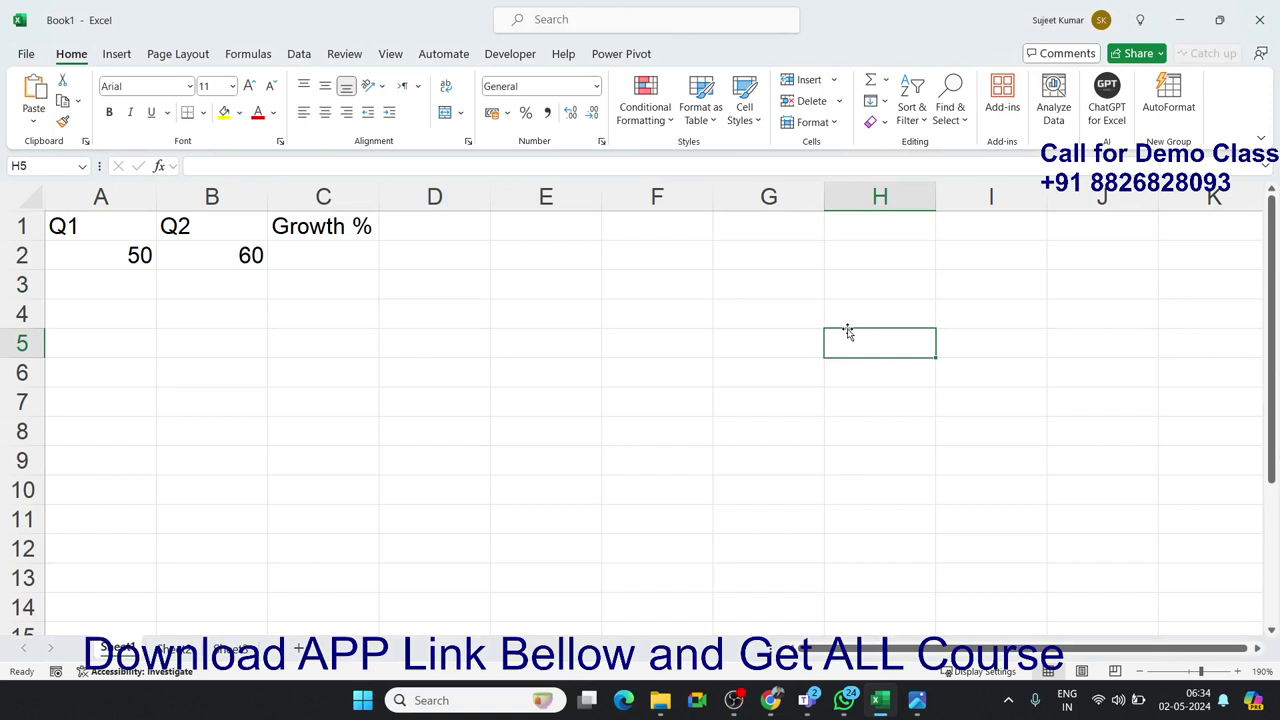
left_click(220, 233)
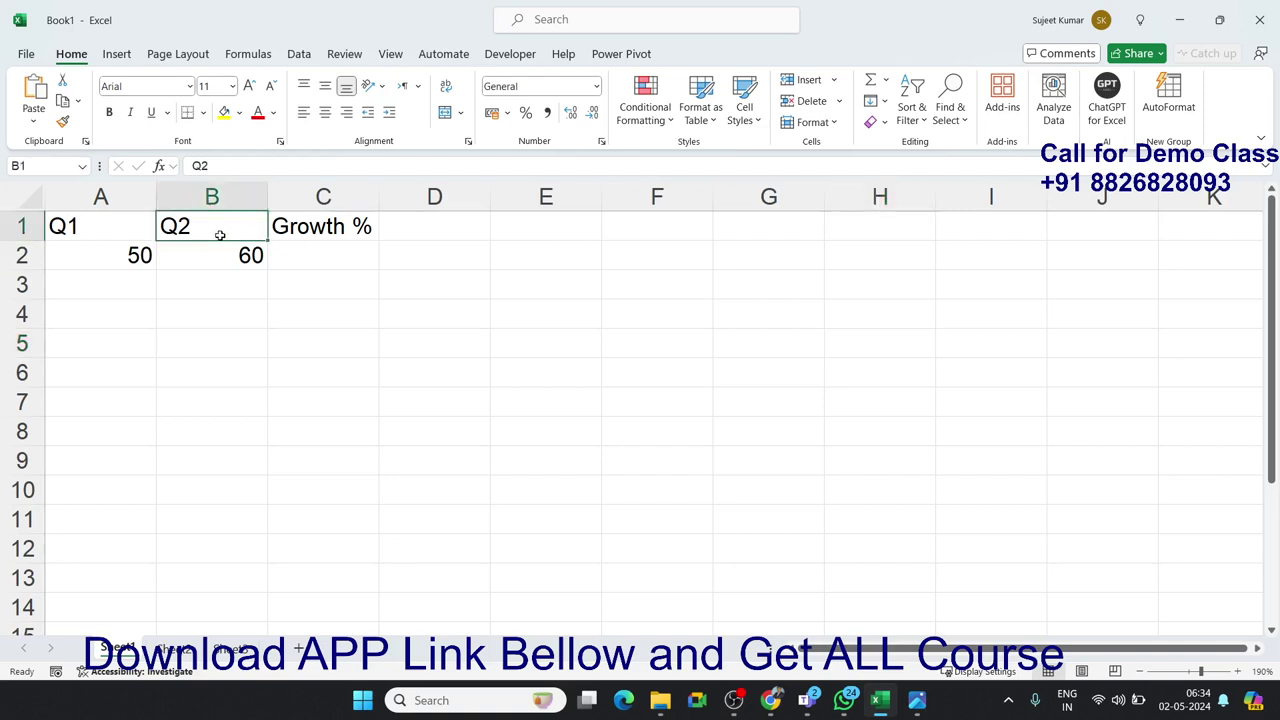
left_click(130, 252)
left_click(200, 259)
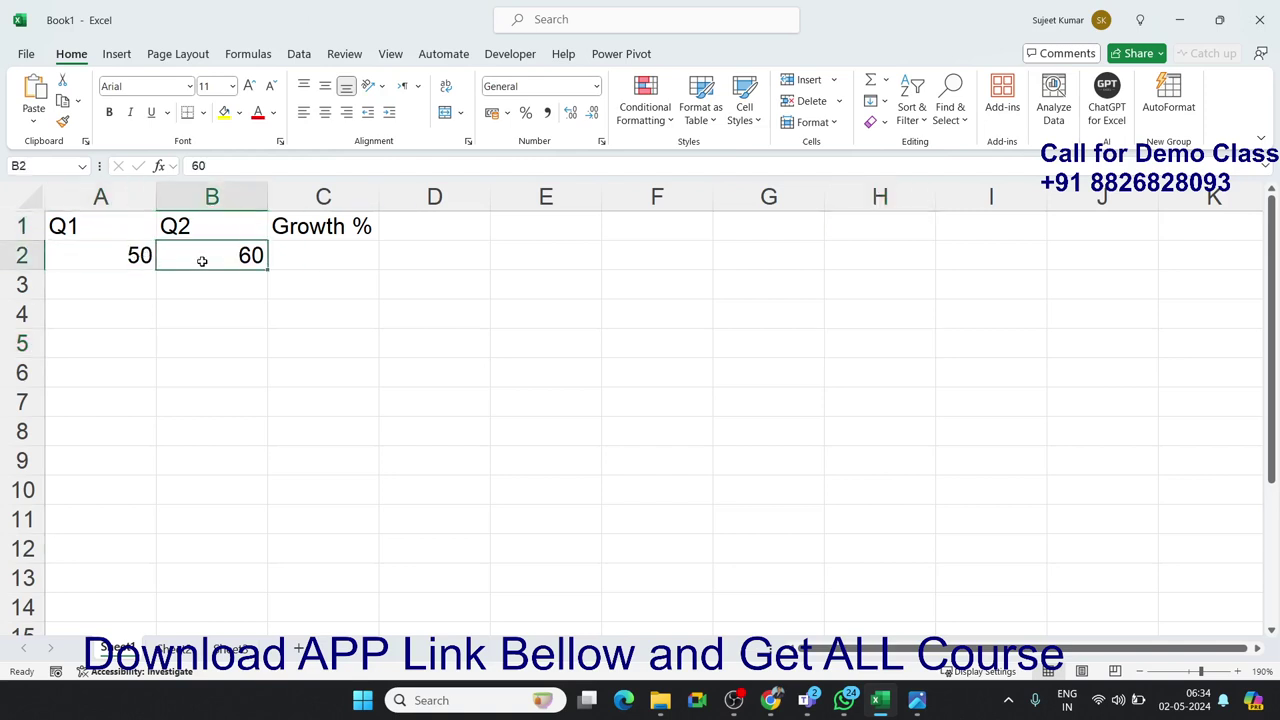
left_click(145, 253)
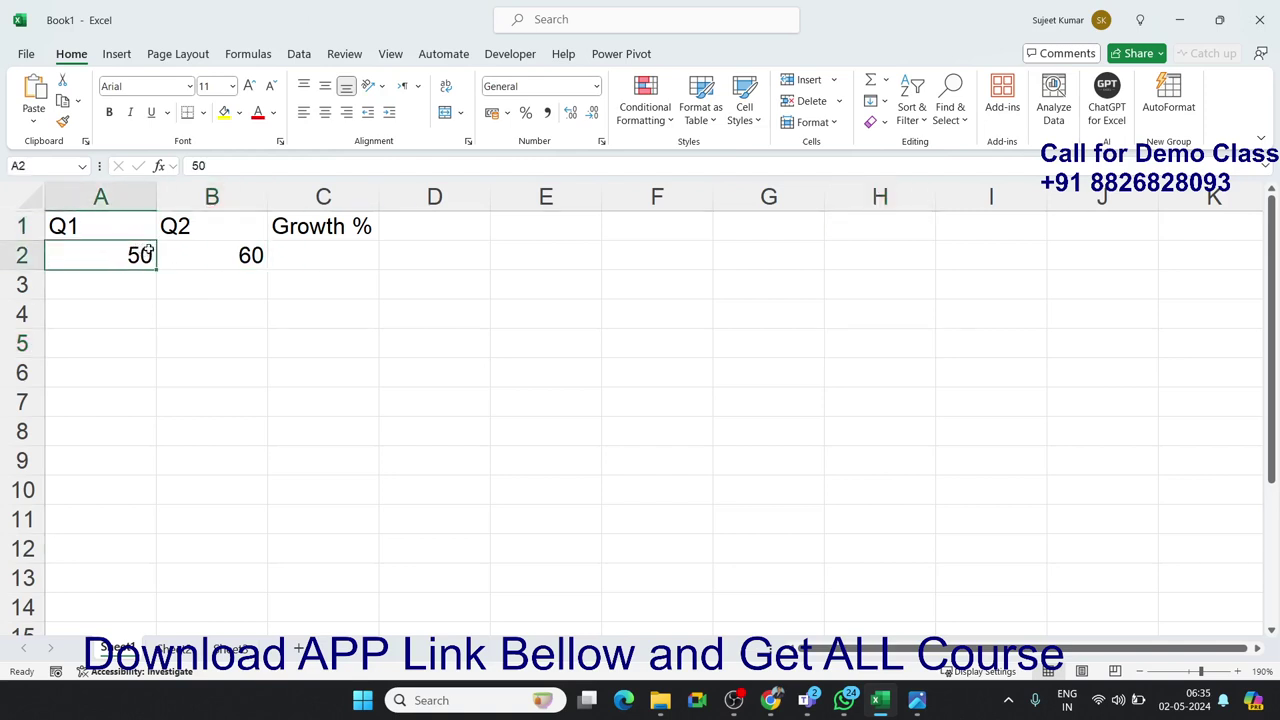
left_click(234, 251)
left_click(346, 248)
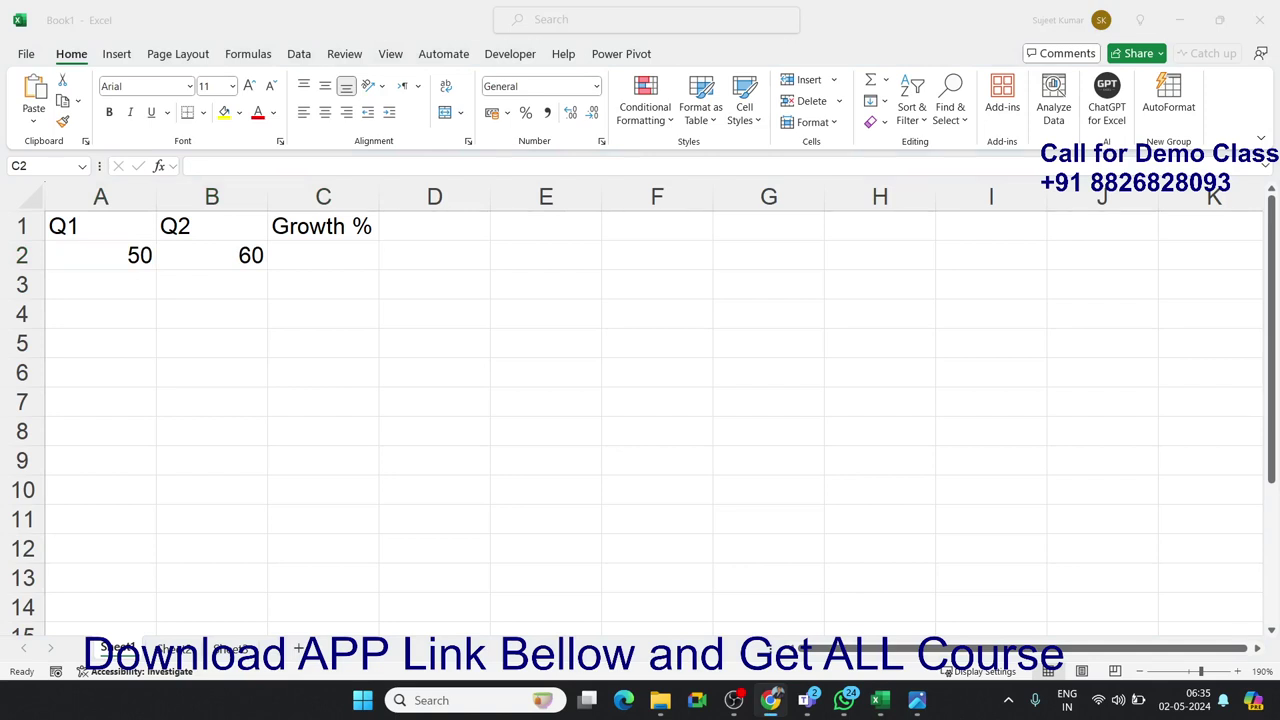
- Bring the ChatGPT browser window to the front and maximize it
left_click(770, 700)
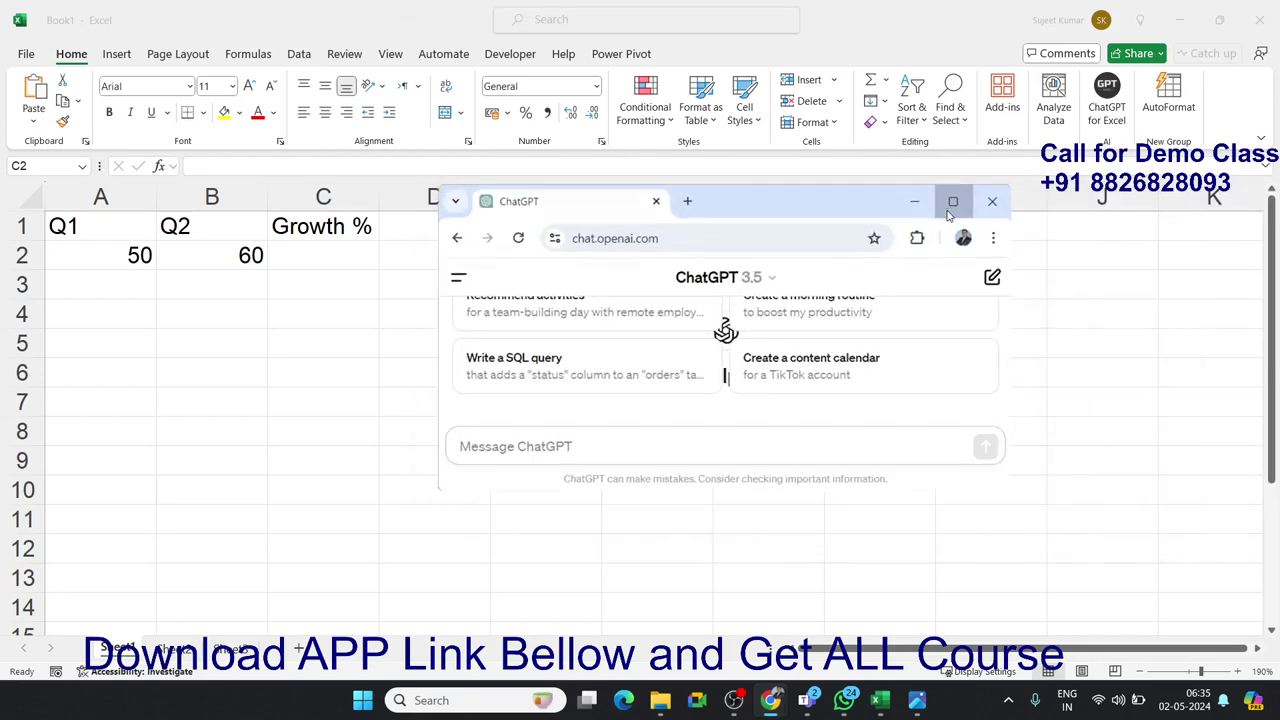
left_click(951, 205)
left_click(1252, 702)
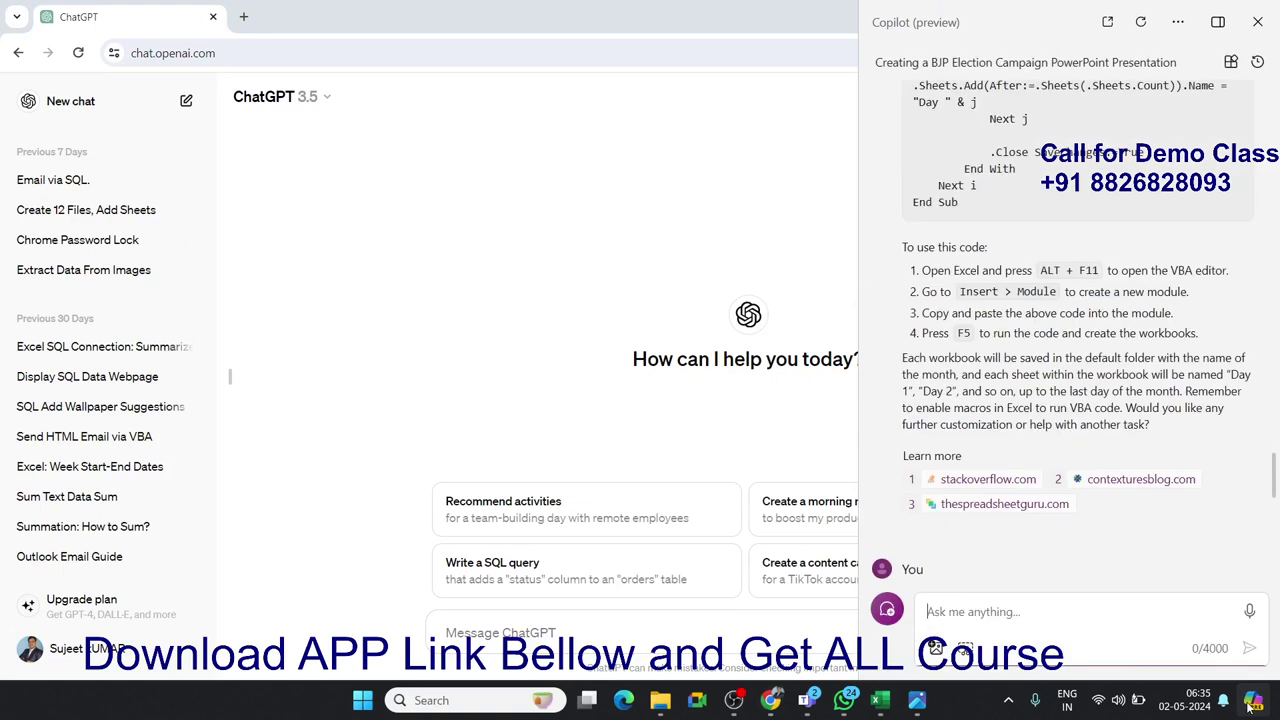
left_click(585, 308)
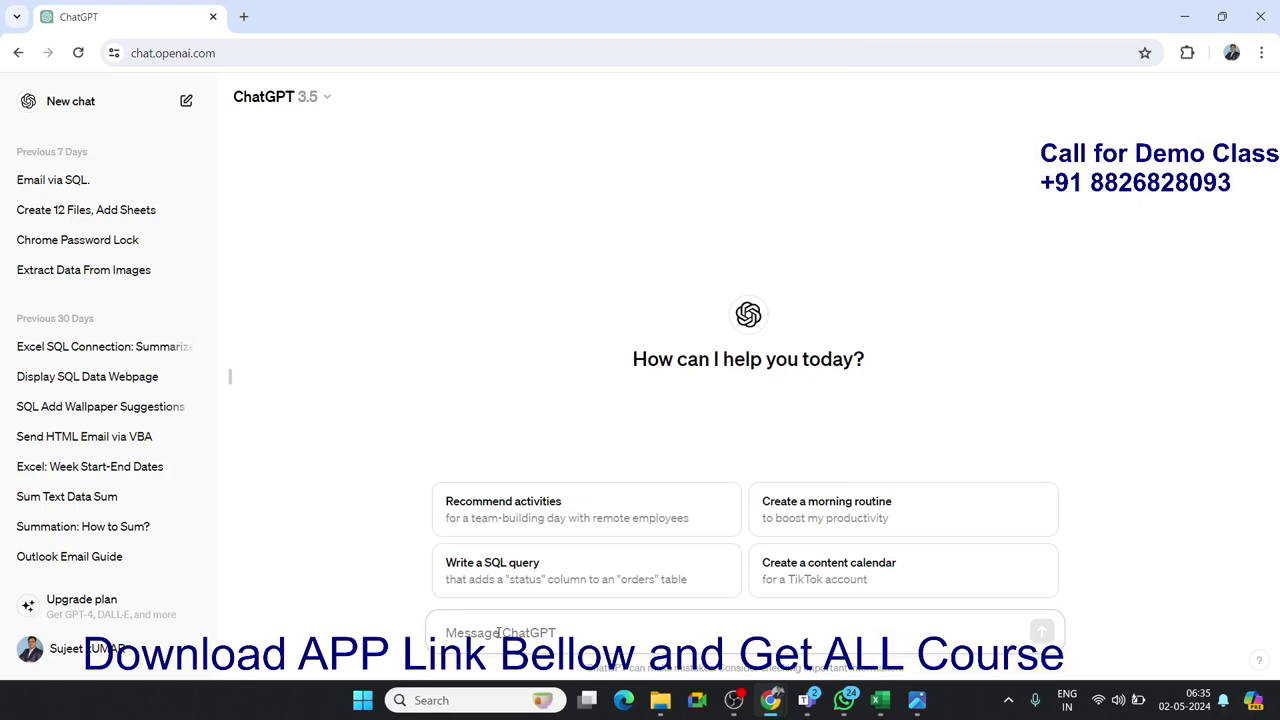
- Write a prompt about A2 Q1 Sales and B2 Q2 Sales, asking to calculate Growth % in C2
type("i")
key("BackSpace")
type("i")
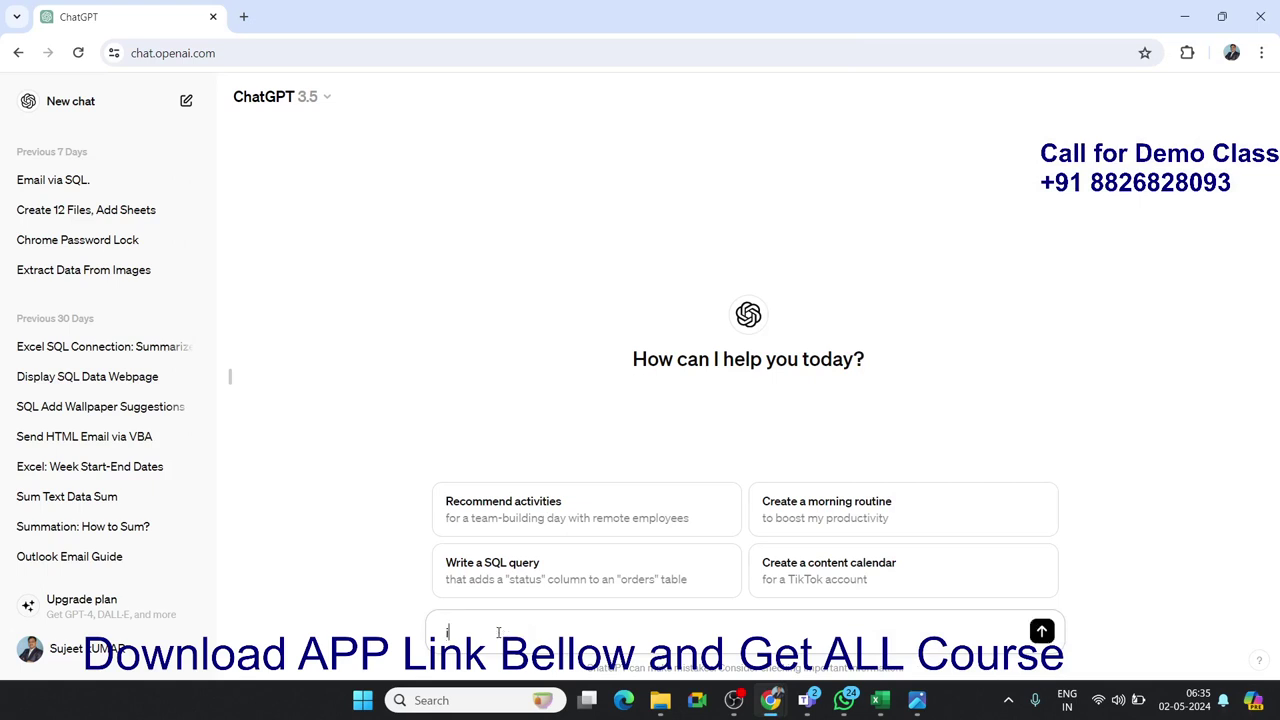
type("n Excel S")
type("heet have ")
type("Q")
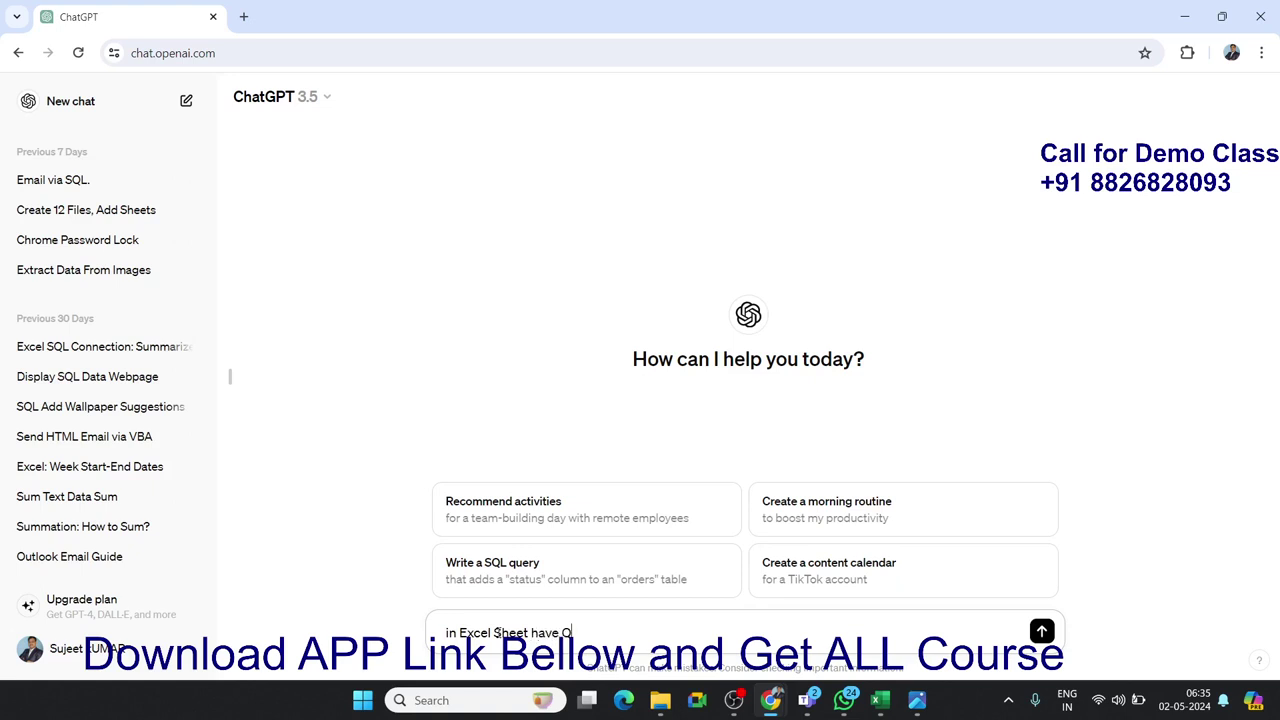
key("BackSpace")
type("B")
type("1")
key("BackSpace")
type("A")
type("2")
type(" Q1")
type(" Sa")
key("BackSpace")
key("BackSpace")
key("BackSpace")
type("Sale")
type("s  B2")
type(" Q")
type("2 Sal")
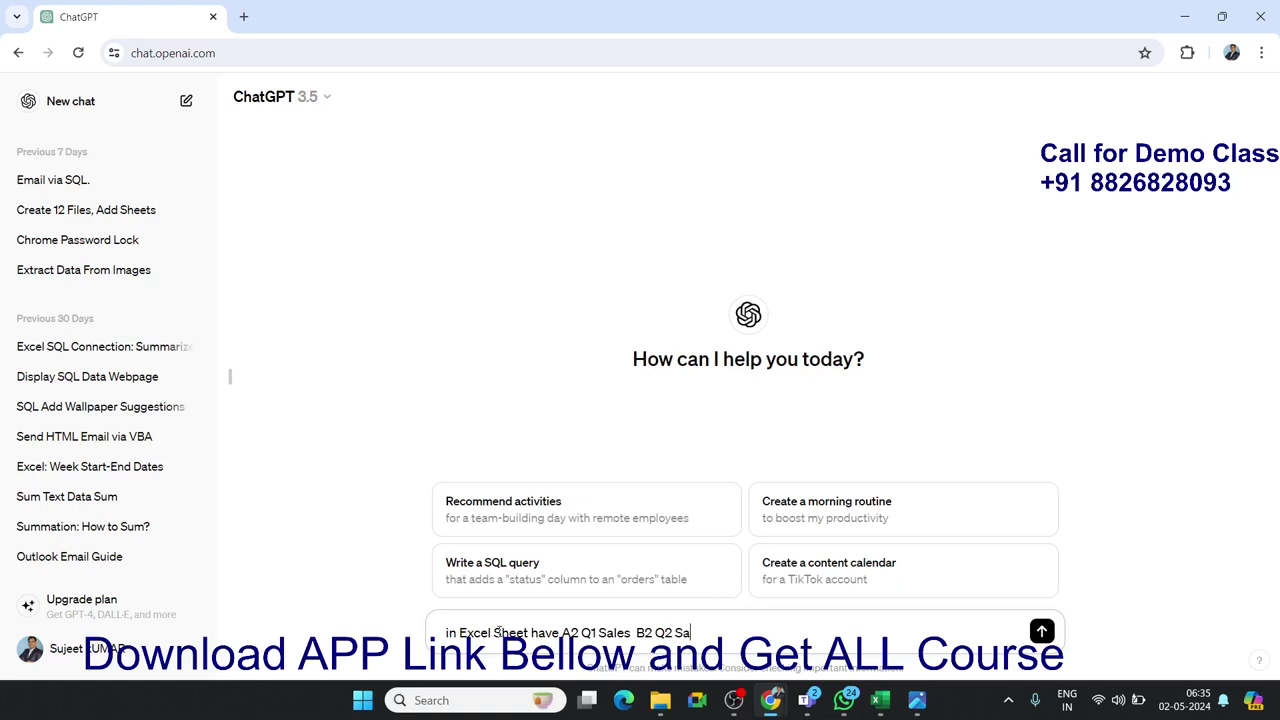
type("es CAl")
key("BackSpace")
key("BackSpace")
type("acl")
type("culate")
type(" Growth ")
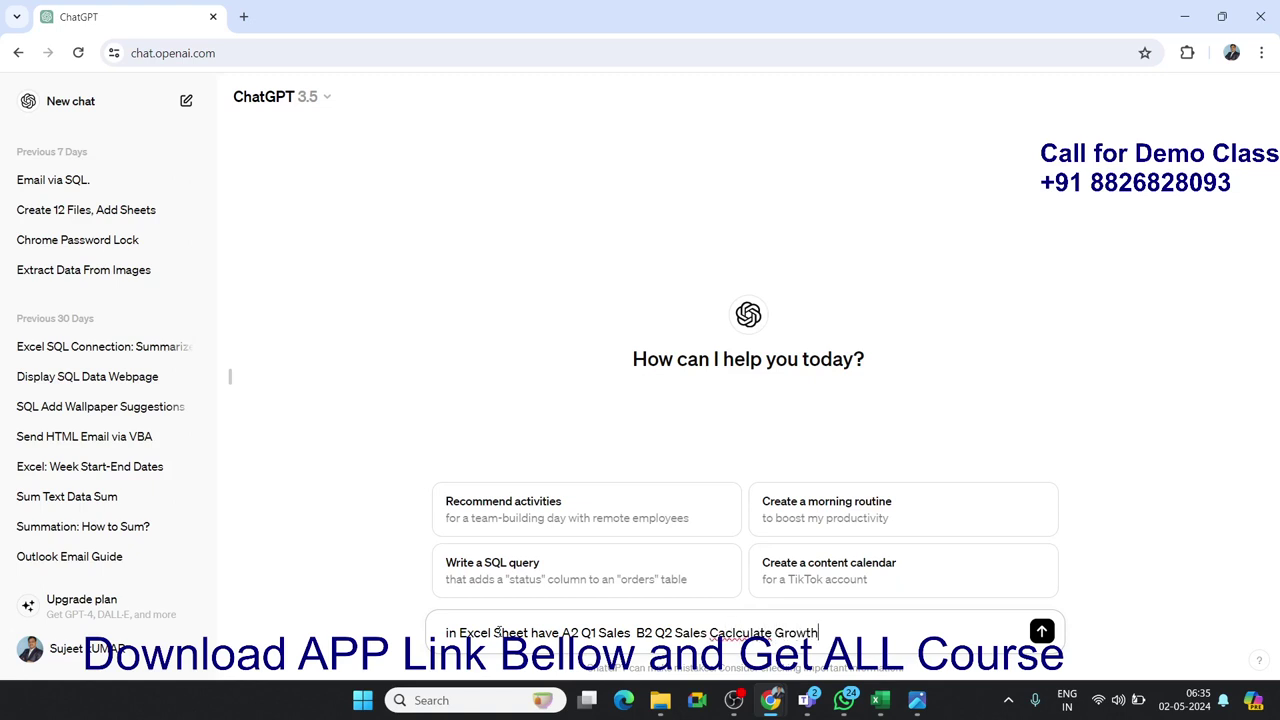
type("% ")
type("in C")
type("2")
- Correct the spelling of 'Calculate', copy the whole prompt and send it to ChatGPT
left_click(731, 632)
key("BackSpace")
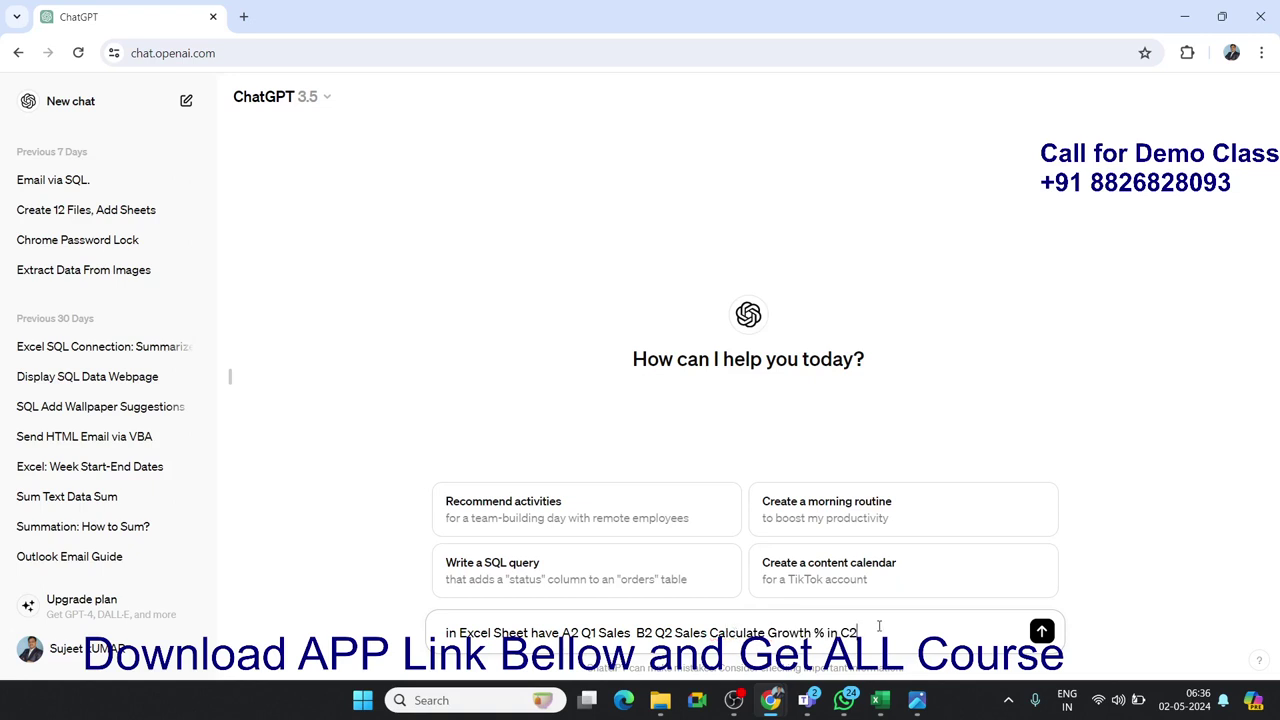
left_click_drag(879, 628, 343, 636)
key("ctrl+c")
key("Return")
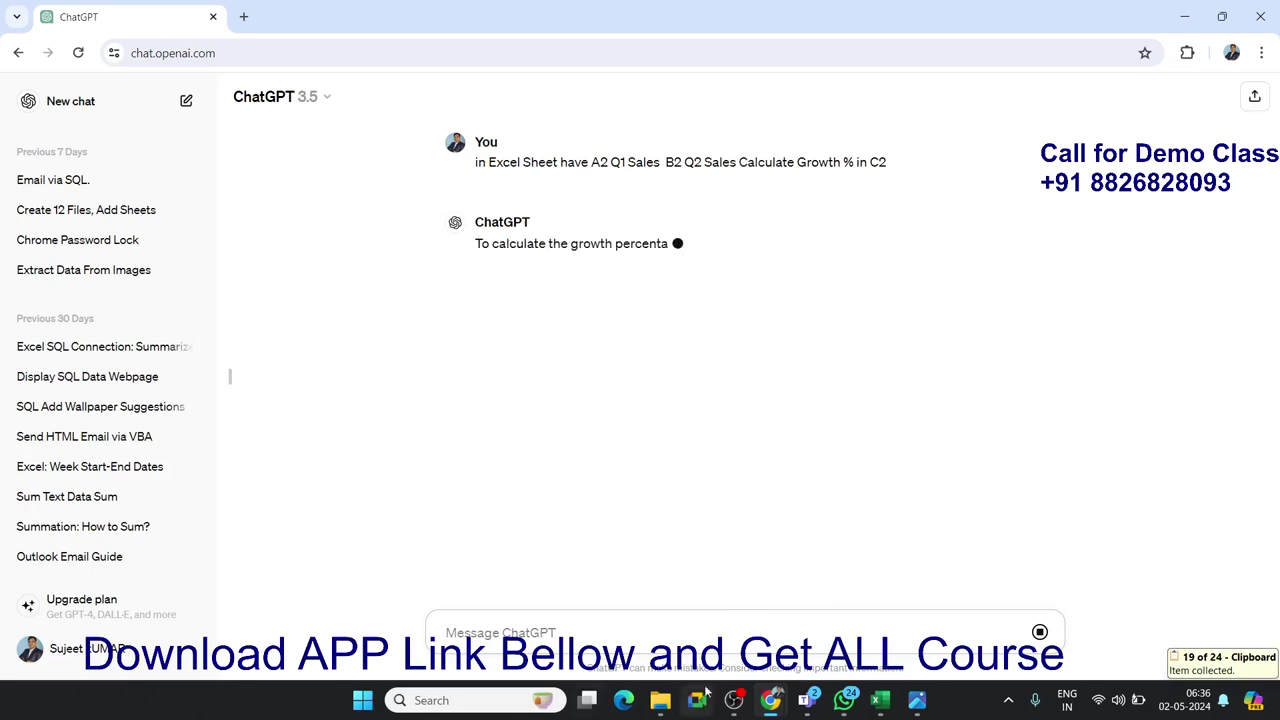
- Paste the same Growth % prompt into the Copilot sidebar and send it there too
left_click(1253, 700)
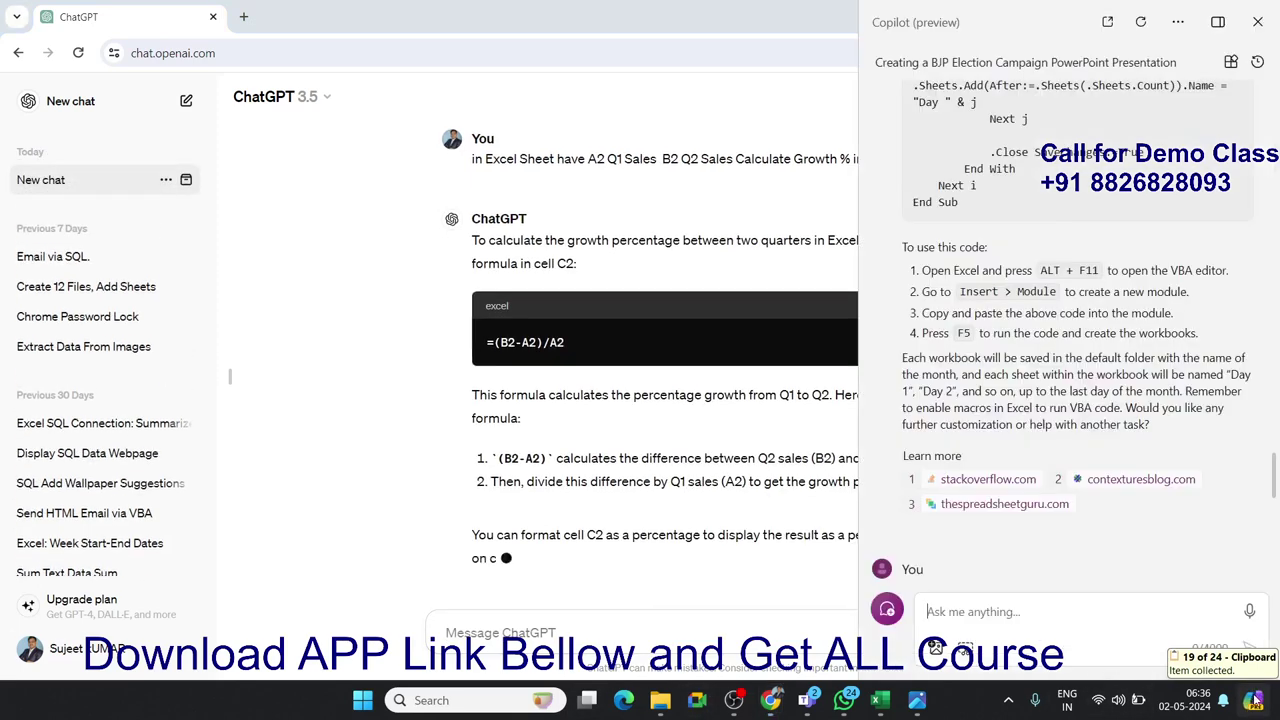
left_click(1055, 616)
key("ctrl+v")
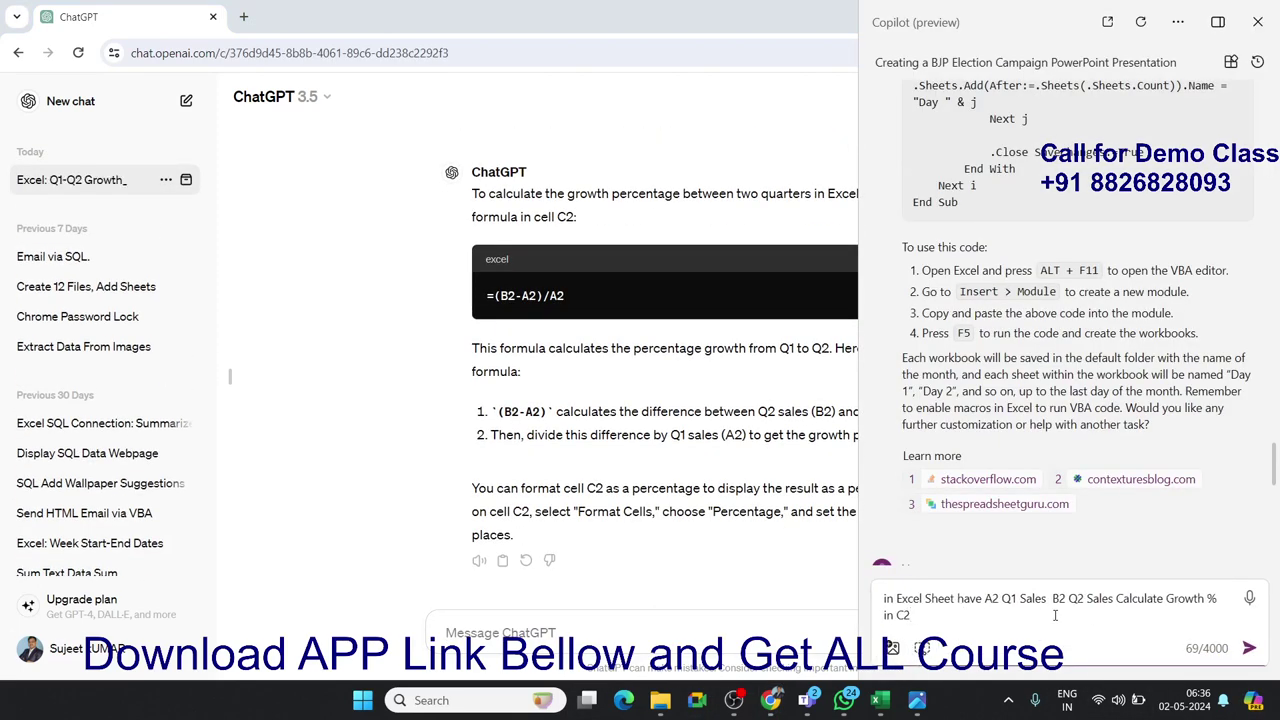
key("Return")
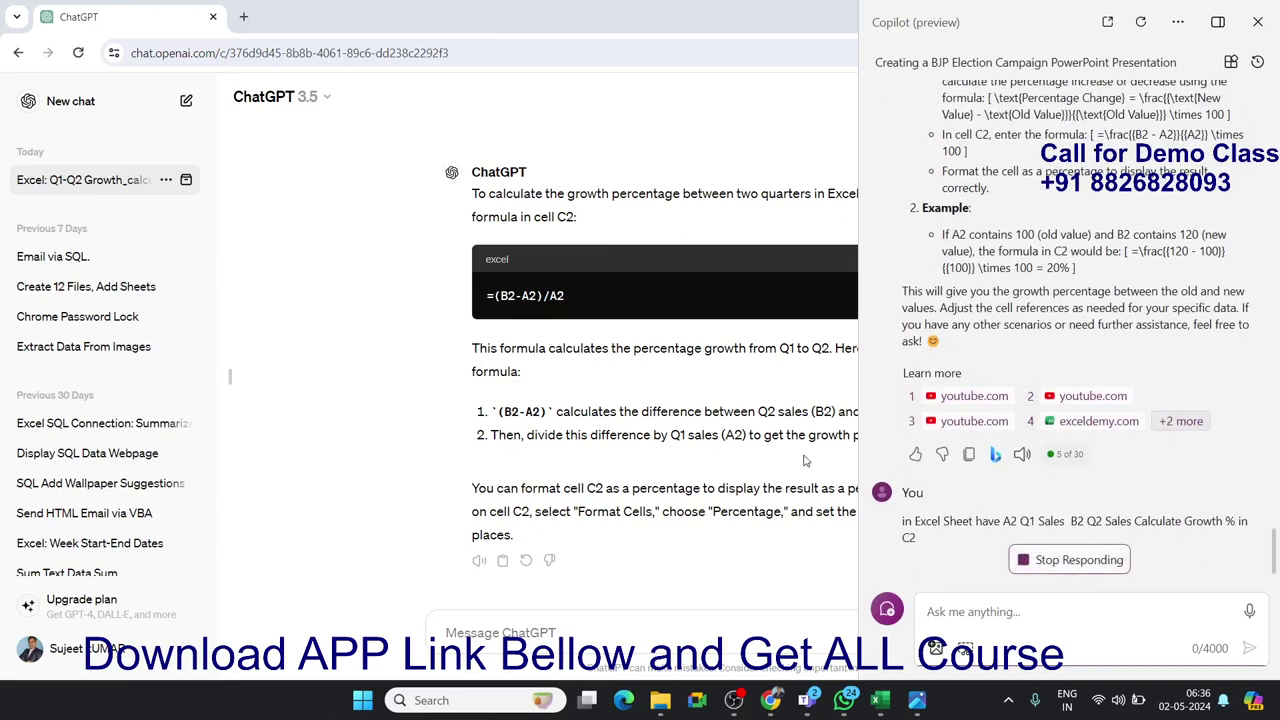
left_click(563, 296)
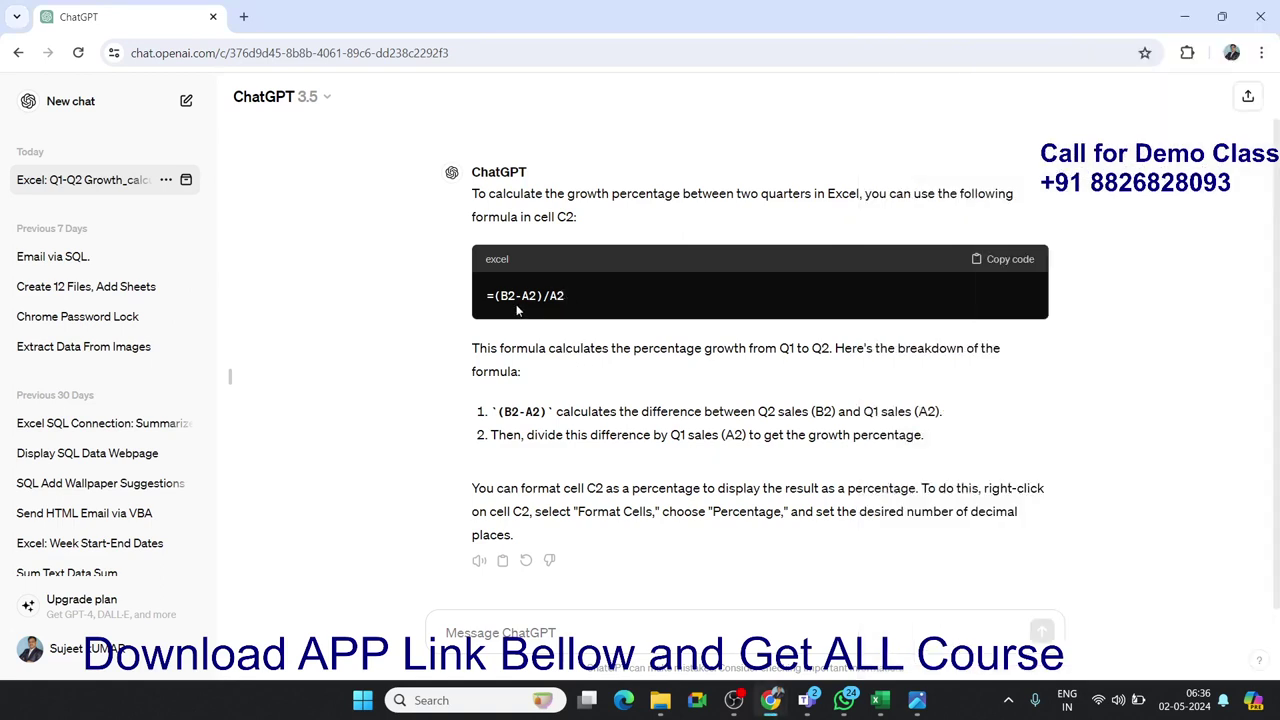
- Copy =(B2-A2)/A2 from ChatGPT's answer into Excel cell C2, then return to ChatGPT
left_click_drag(566, 297, 478, 296)
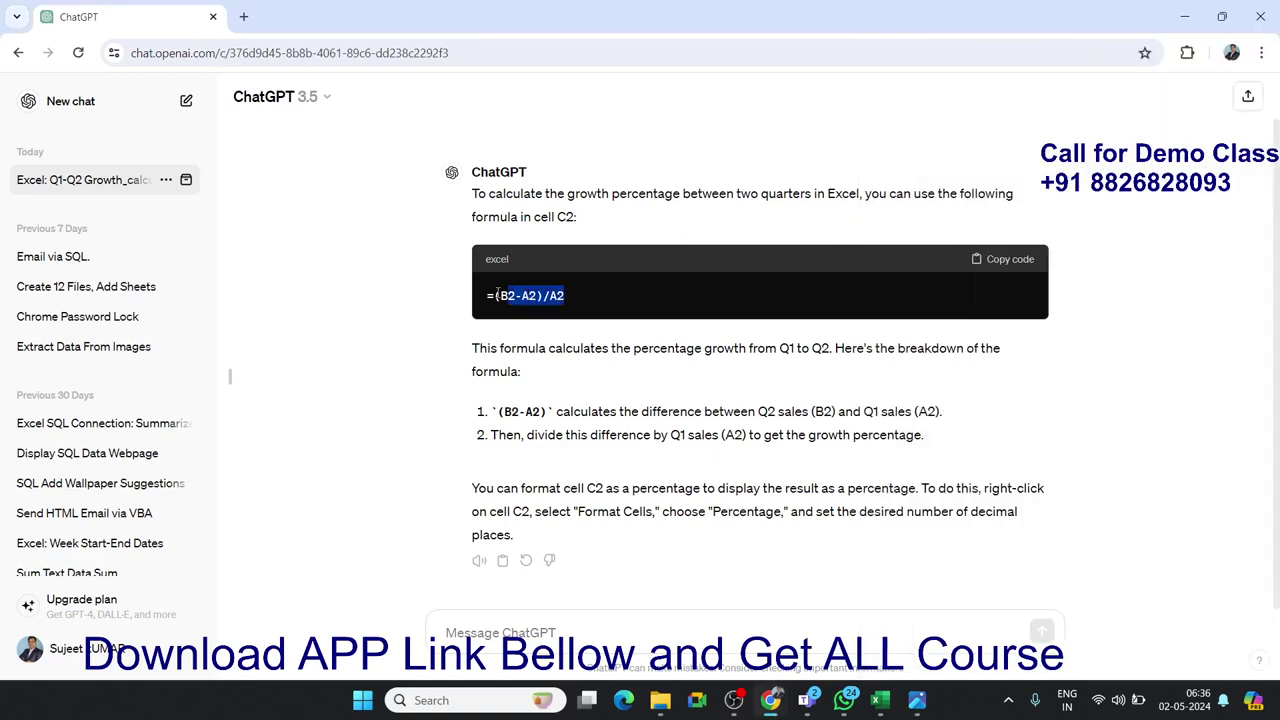
key("ctrl+c")
left_click(880, 700)
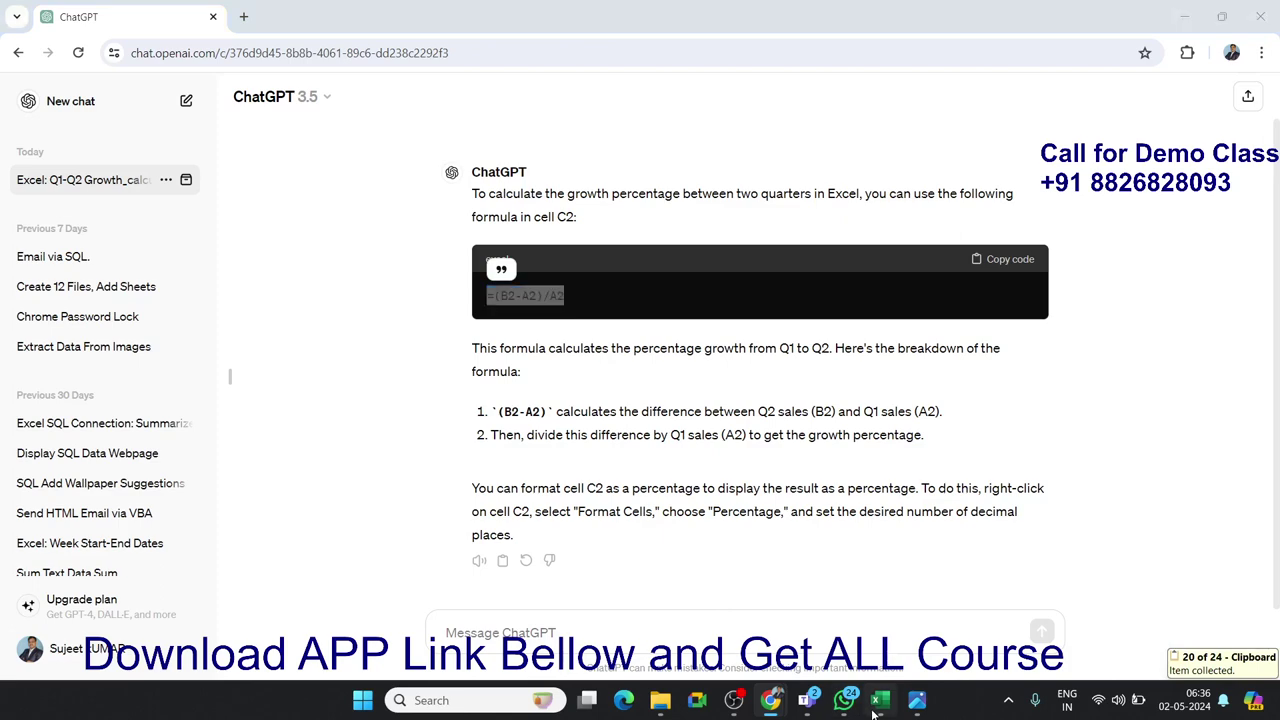
double_click(305, 246)
key("ctrl+v")
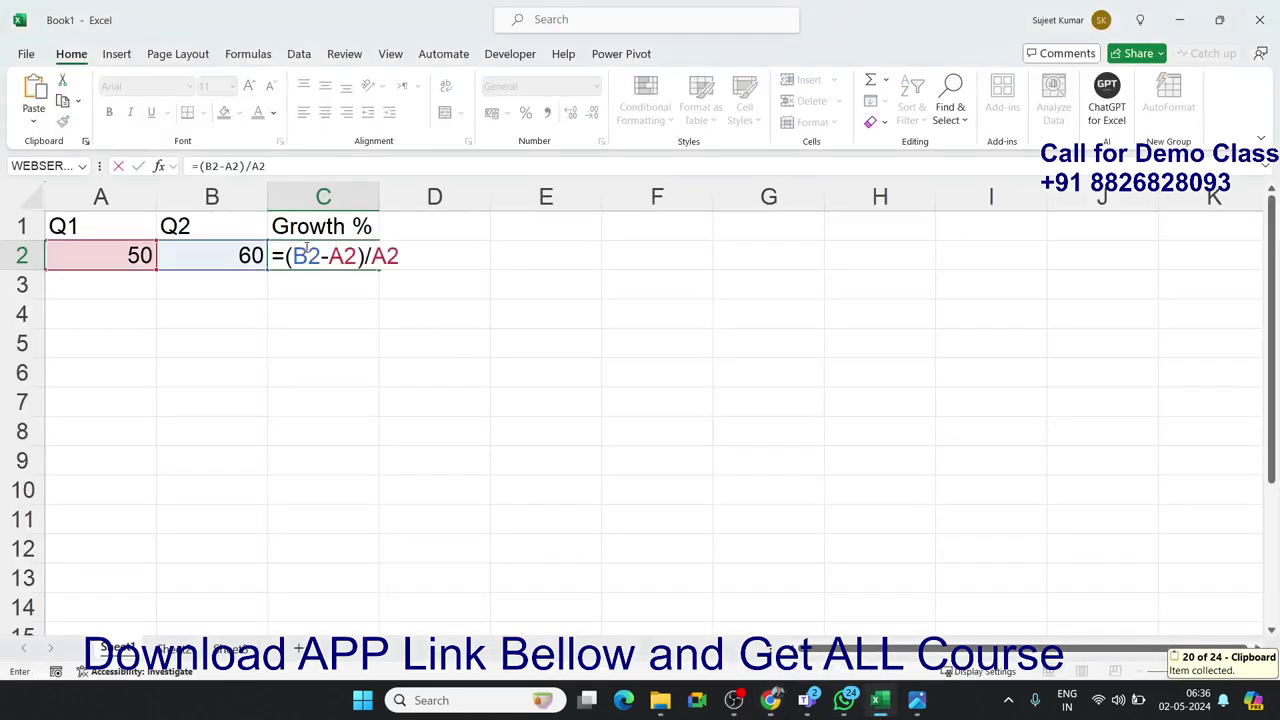
key("Return")
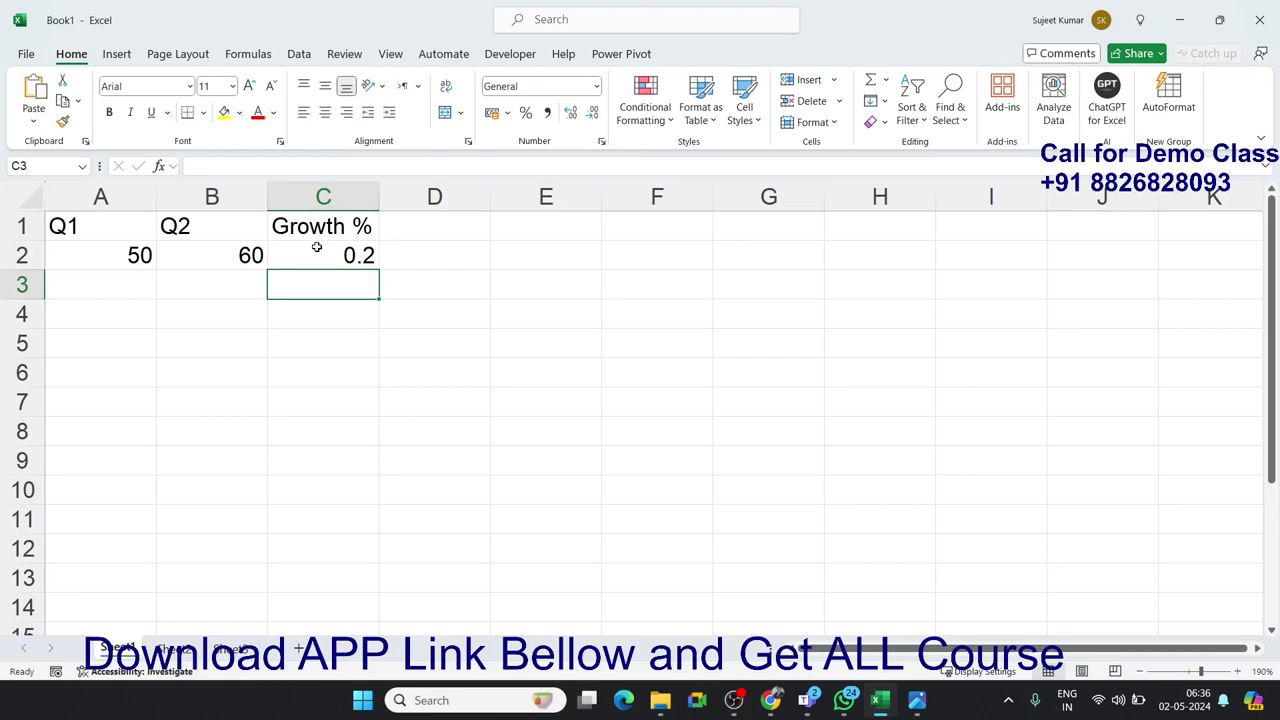
key("alt+Tab")
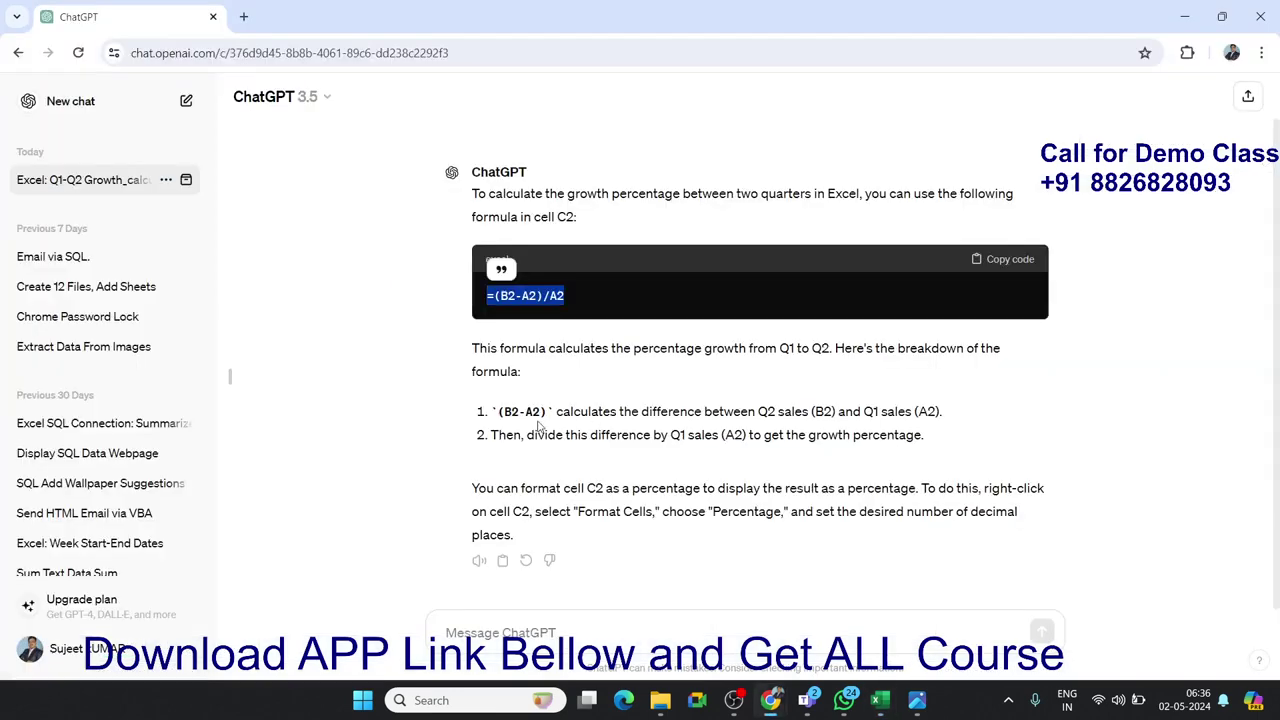
- Highlight the words format, C2, percentage and display in ChatGPT's formatting advice
left_click(533, 430)
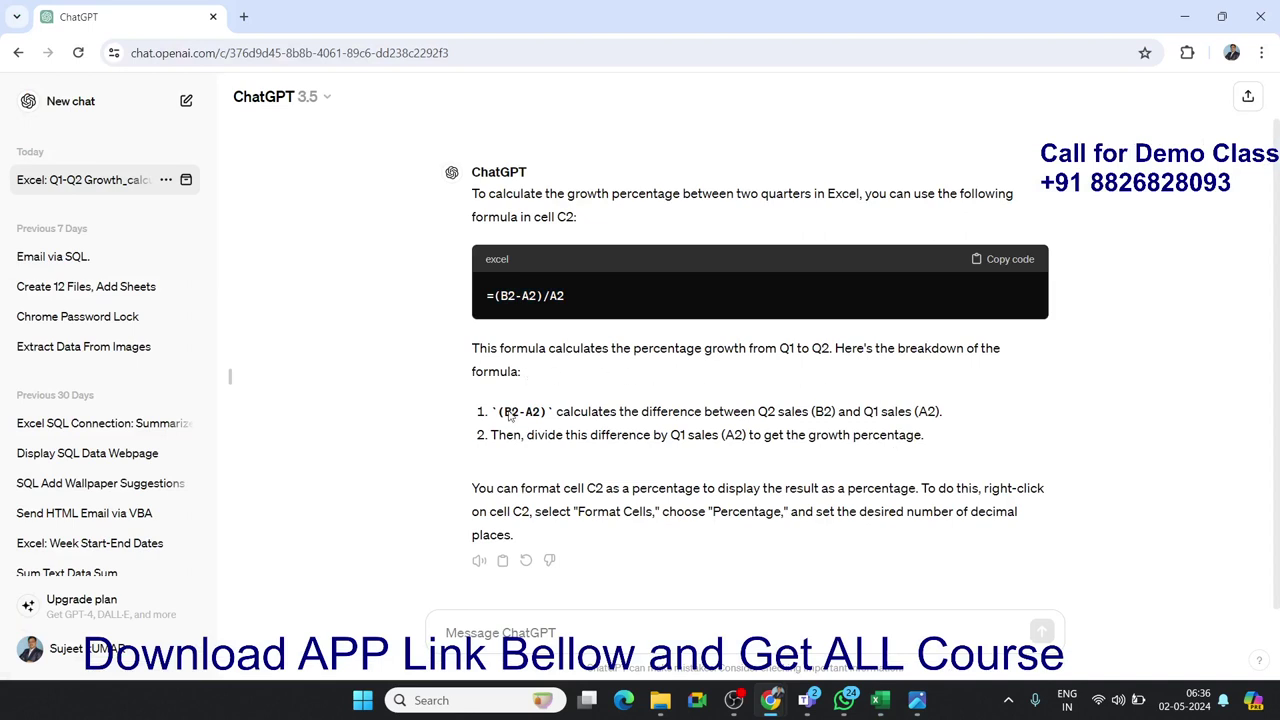
double_click(545, 488)
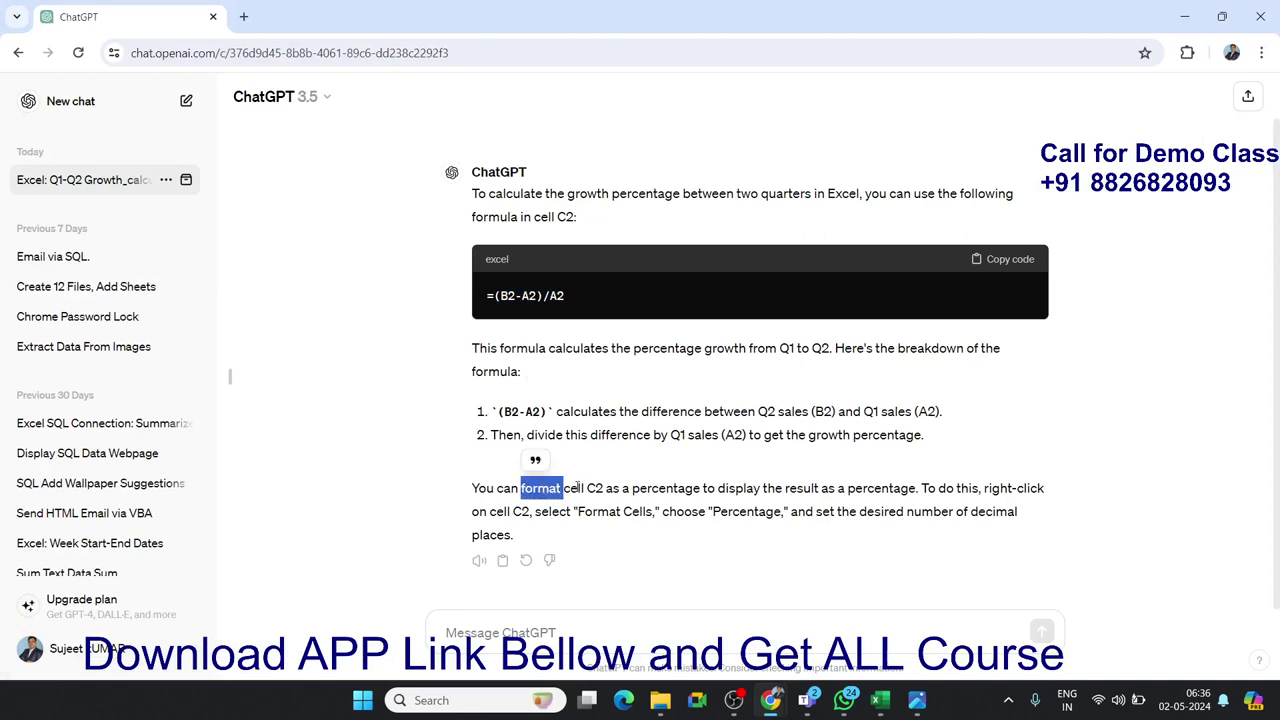
left_click(577, 487)
double_click(595, 488)
double_click(666, 488)
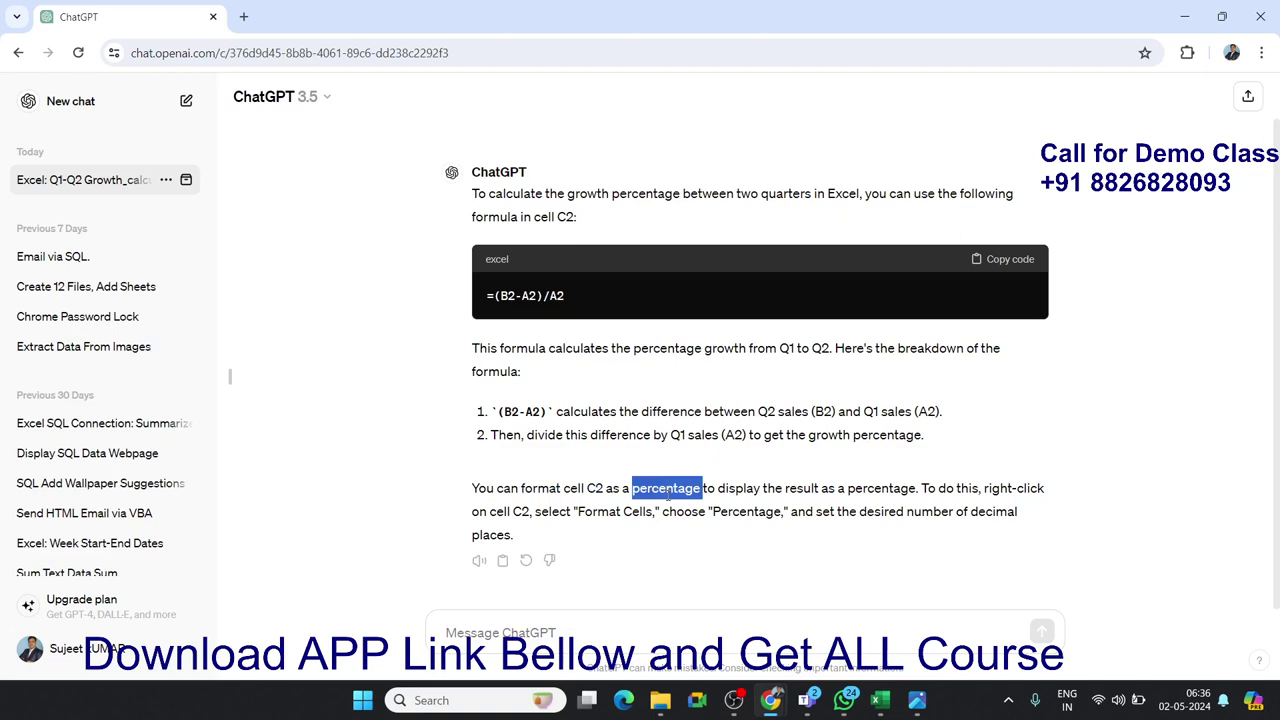
double_click(740, 488)
left_click(828, 503)
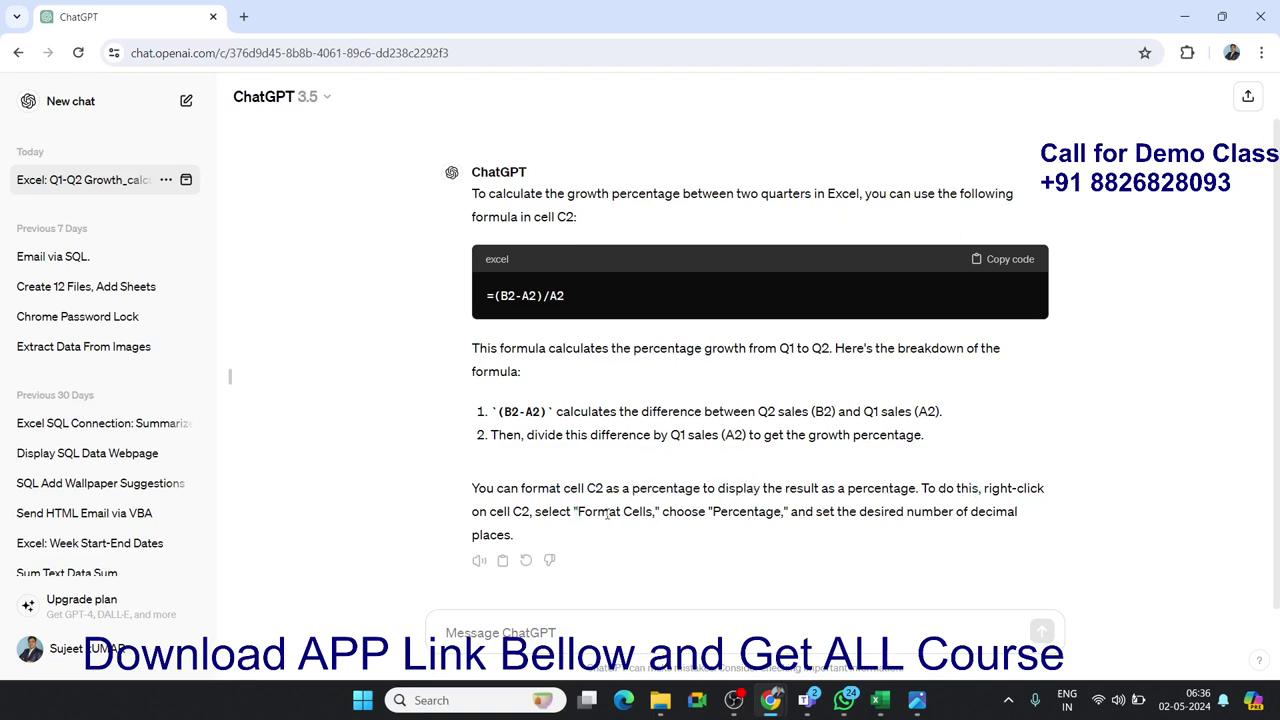
key("alt+Tab")
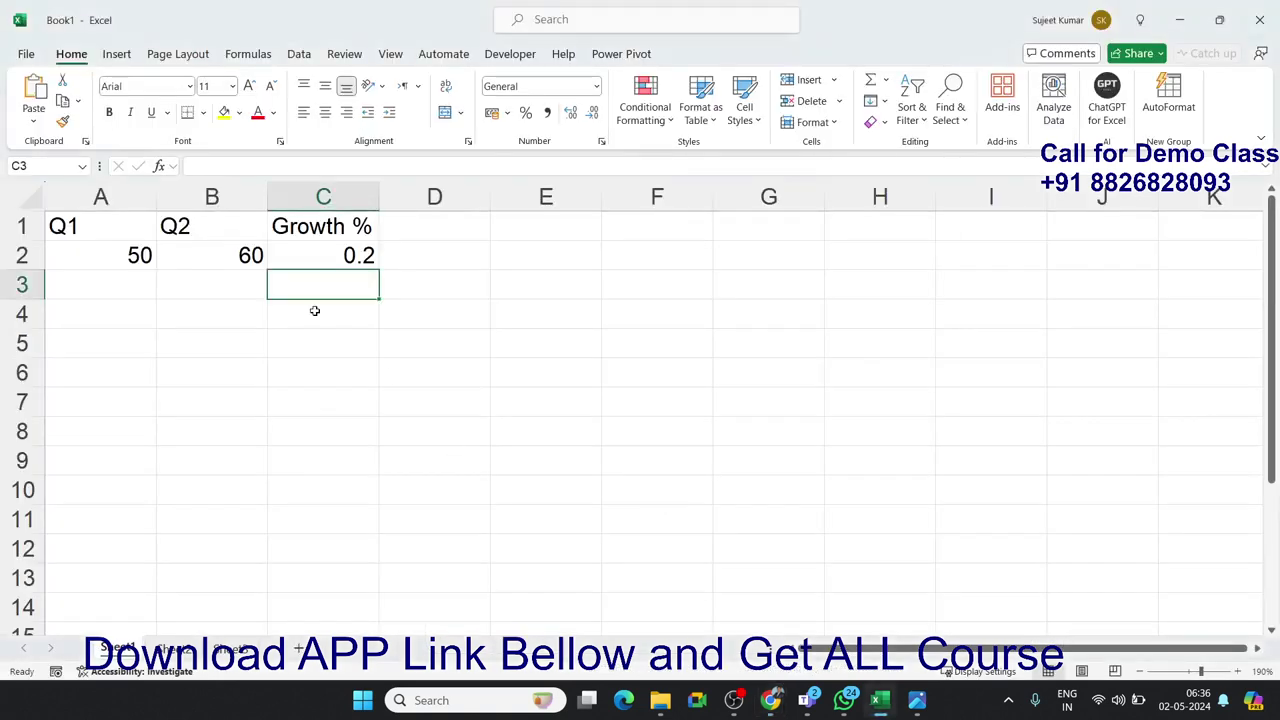
left_click(321, 255)
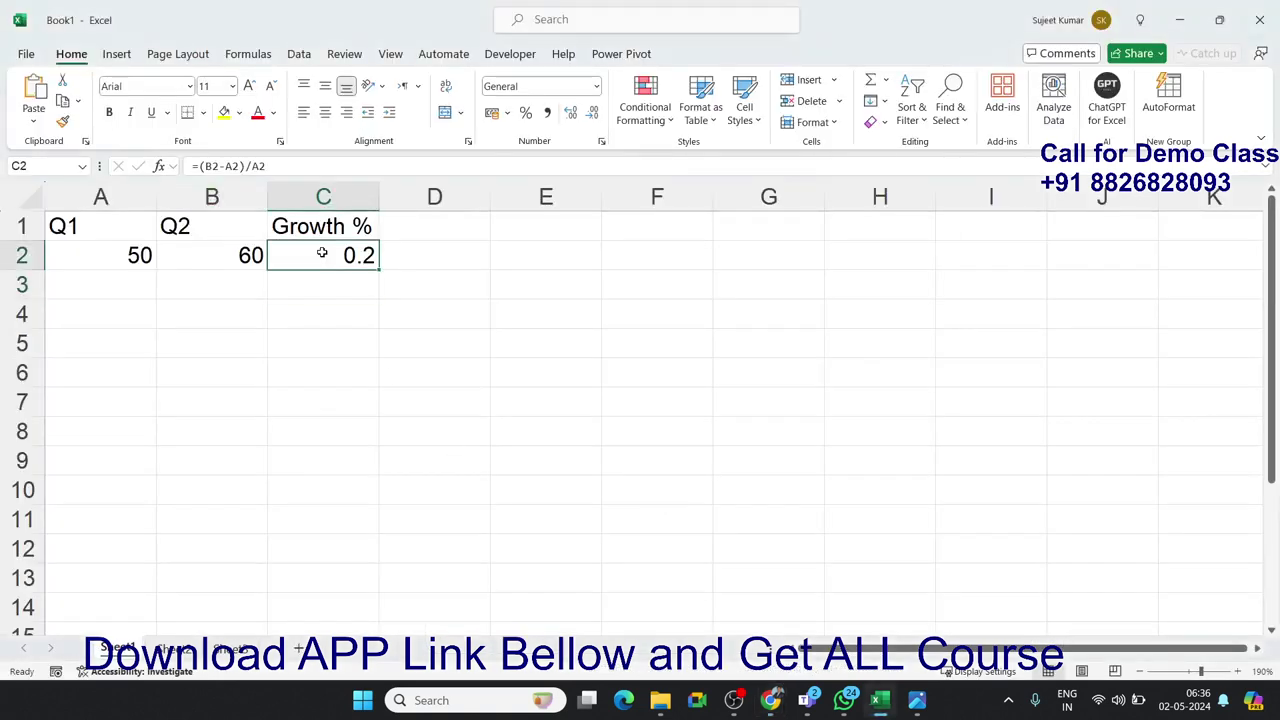
left_click(526, 114)
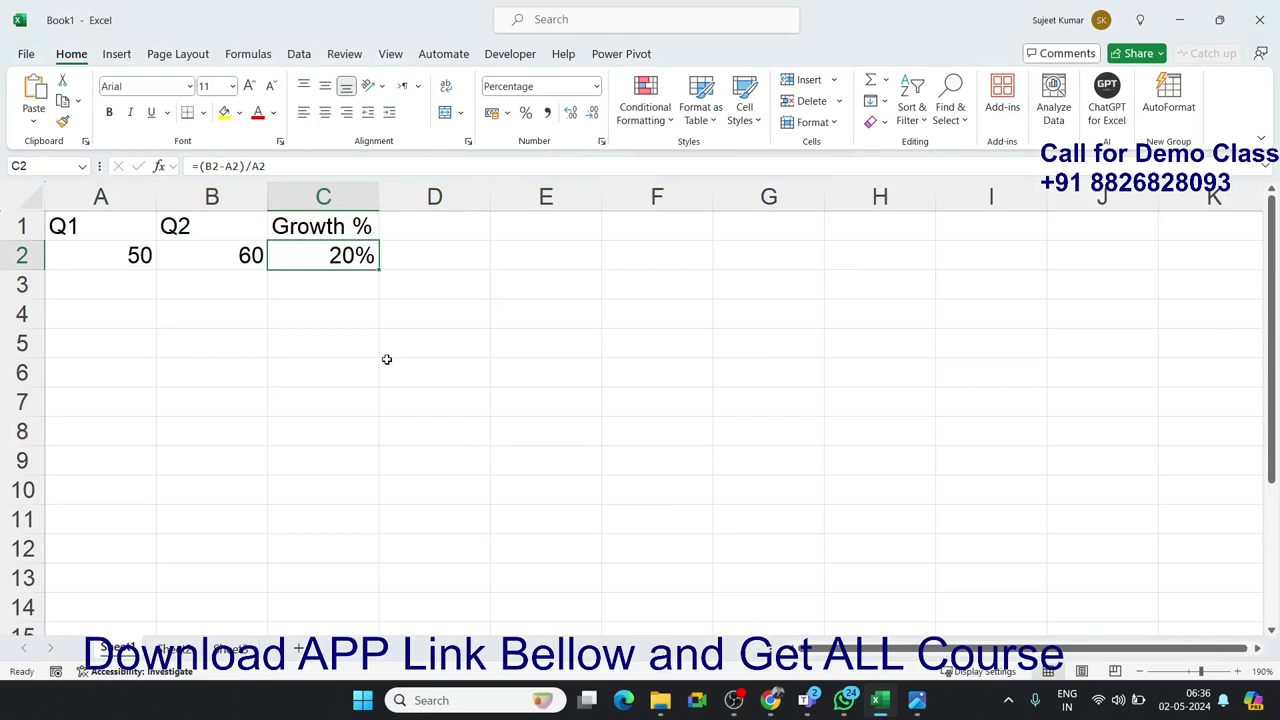
left_click_drag(78, 250, 181, 255)
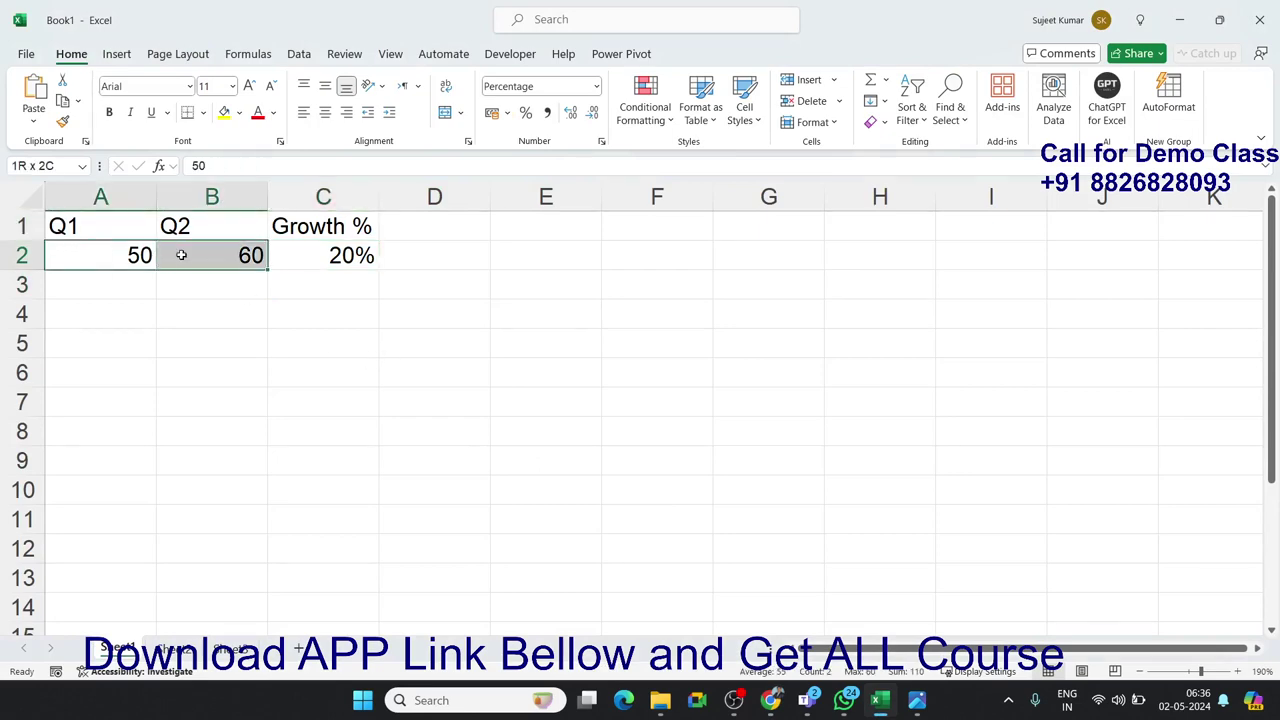
key("alt+Tab")
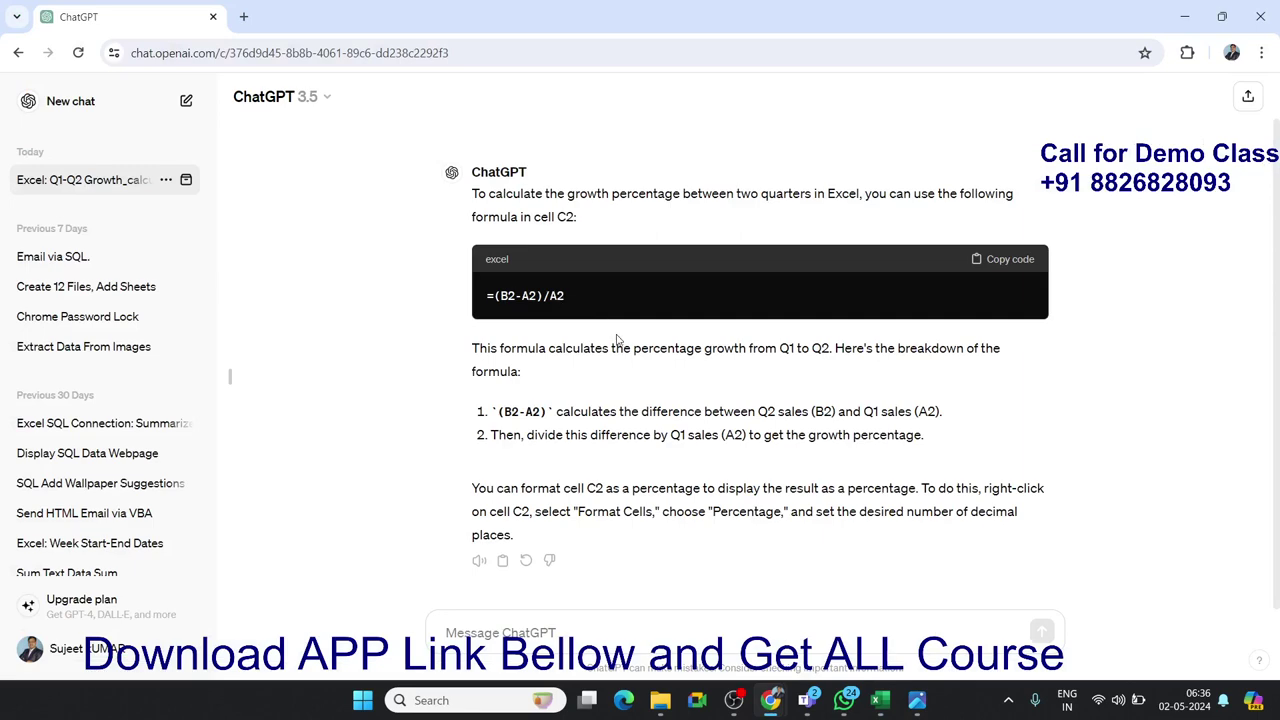
key("alt+Tab")
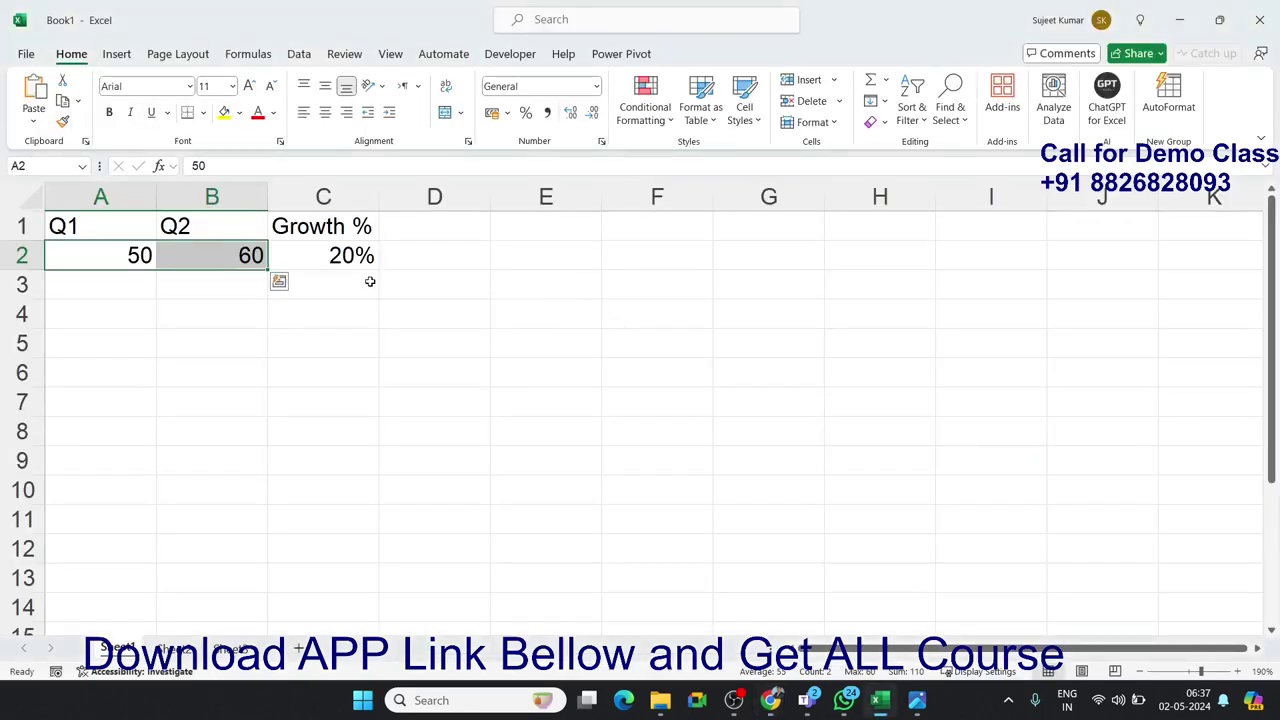
left_click(359, 268)
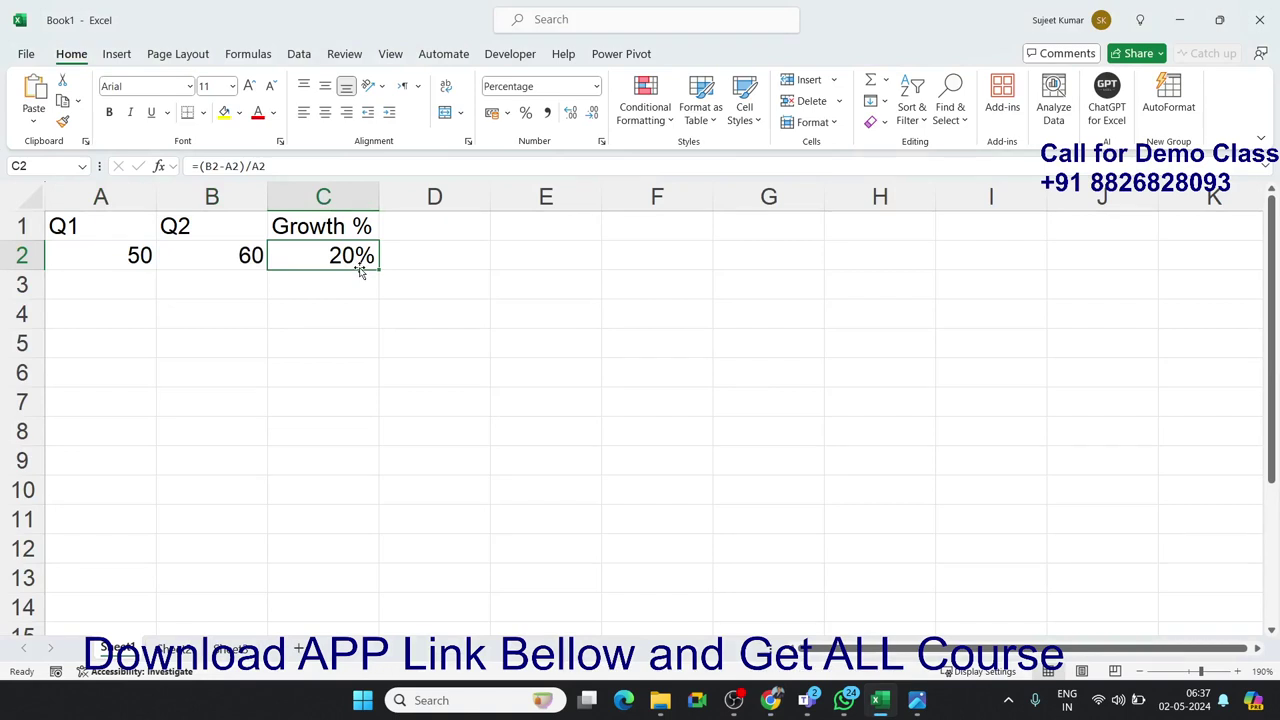
left_click(1253, 706)
- Open and close the ChatGPT for Excel pane, then go to File > Get Add-ins and click the store search box
left_click(1110, 108)
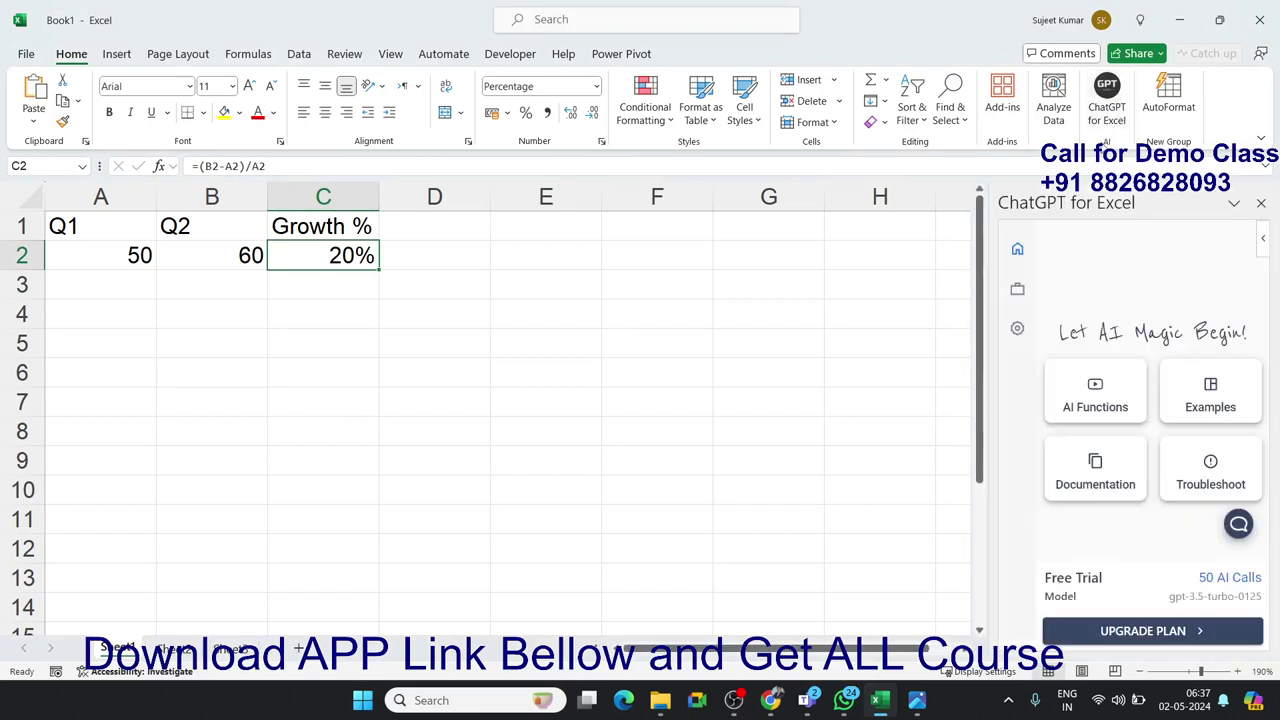
left_click(1260, 203)
left_click(20, 55)
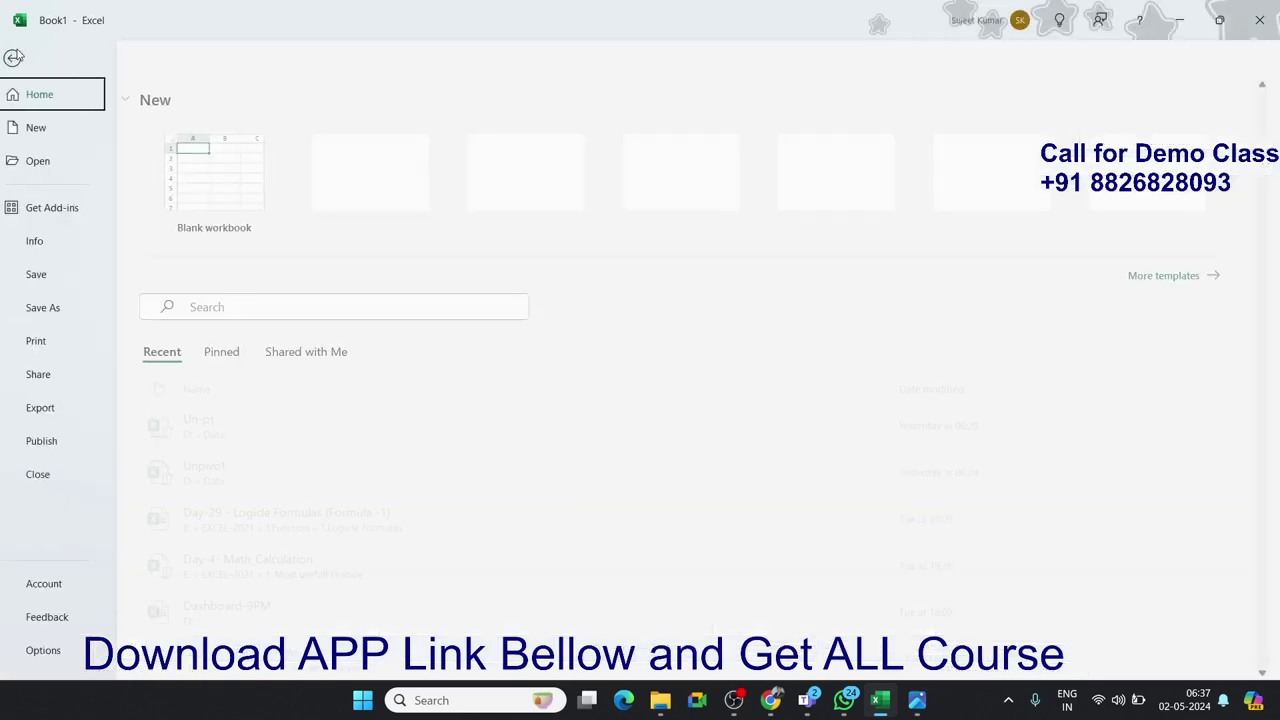
left_click(55, 218)
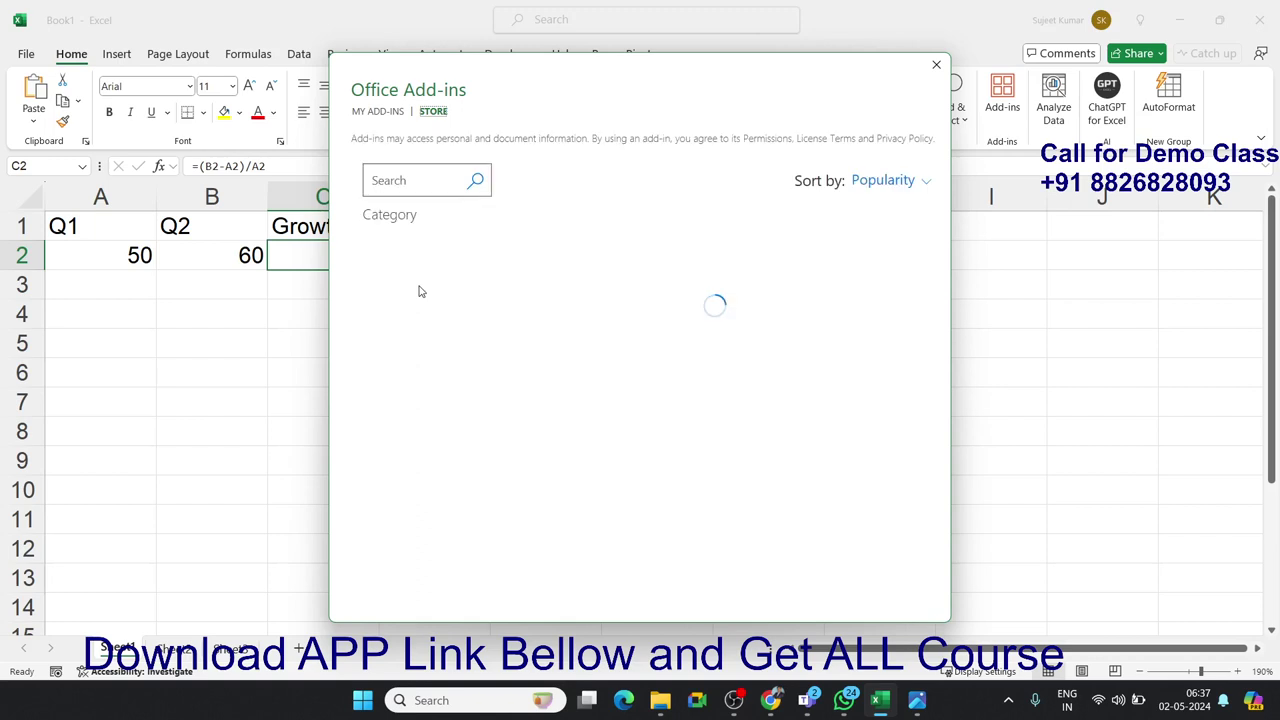
left_click(406, 185)
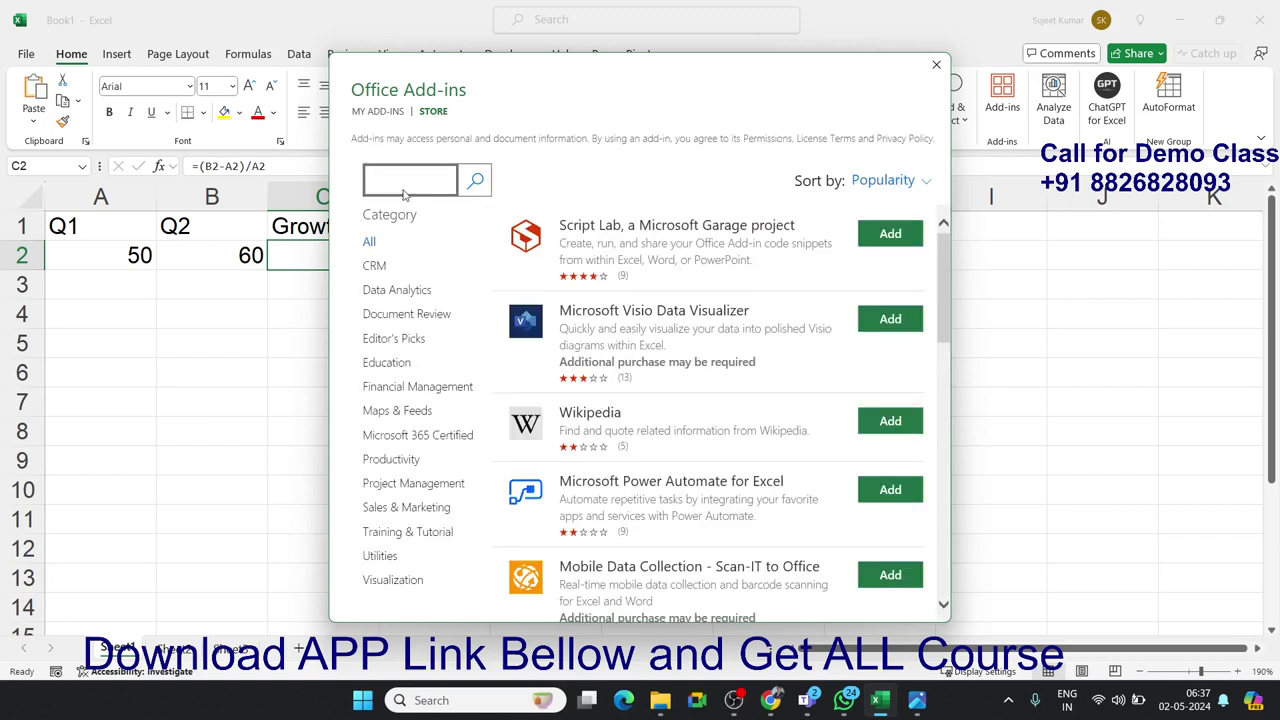
- Search the store for 'GPT', view the GPT for Excel details, then scroll through the results
type("GP")
type("T")
left_click(475, 186)
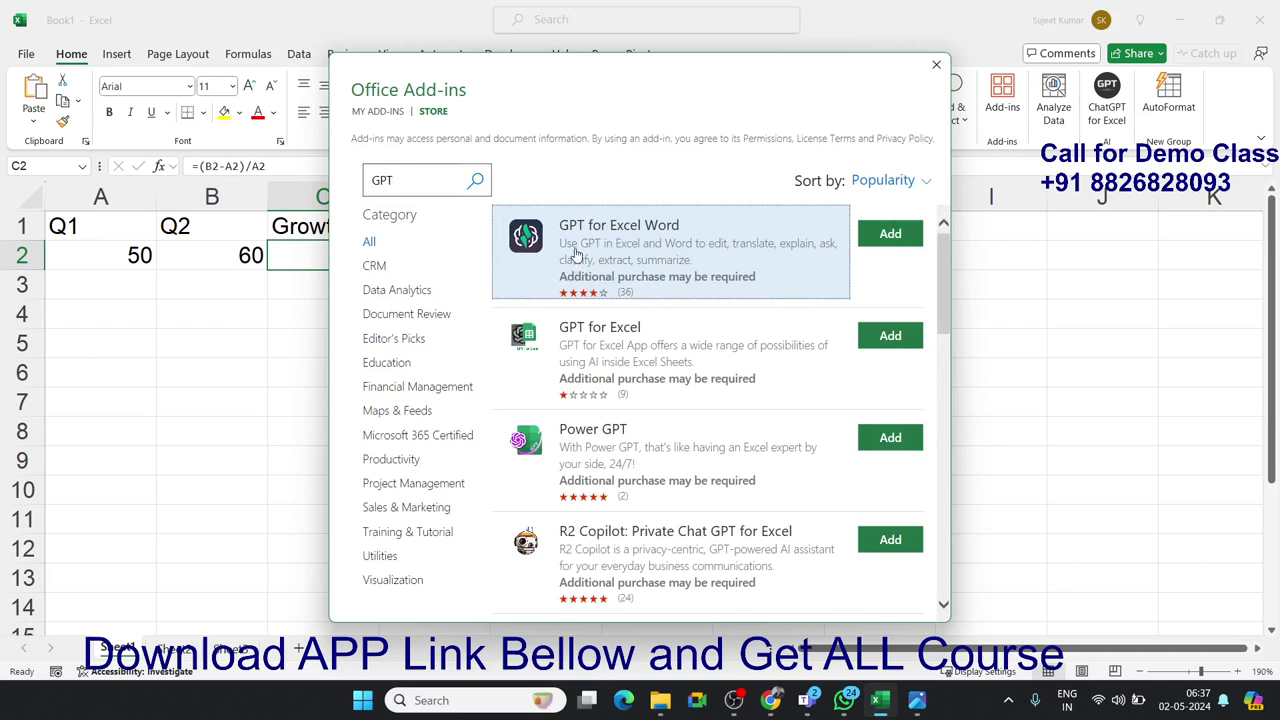
left_click(576, 349)
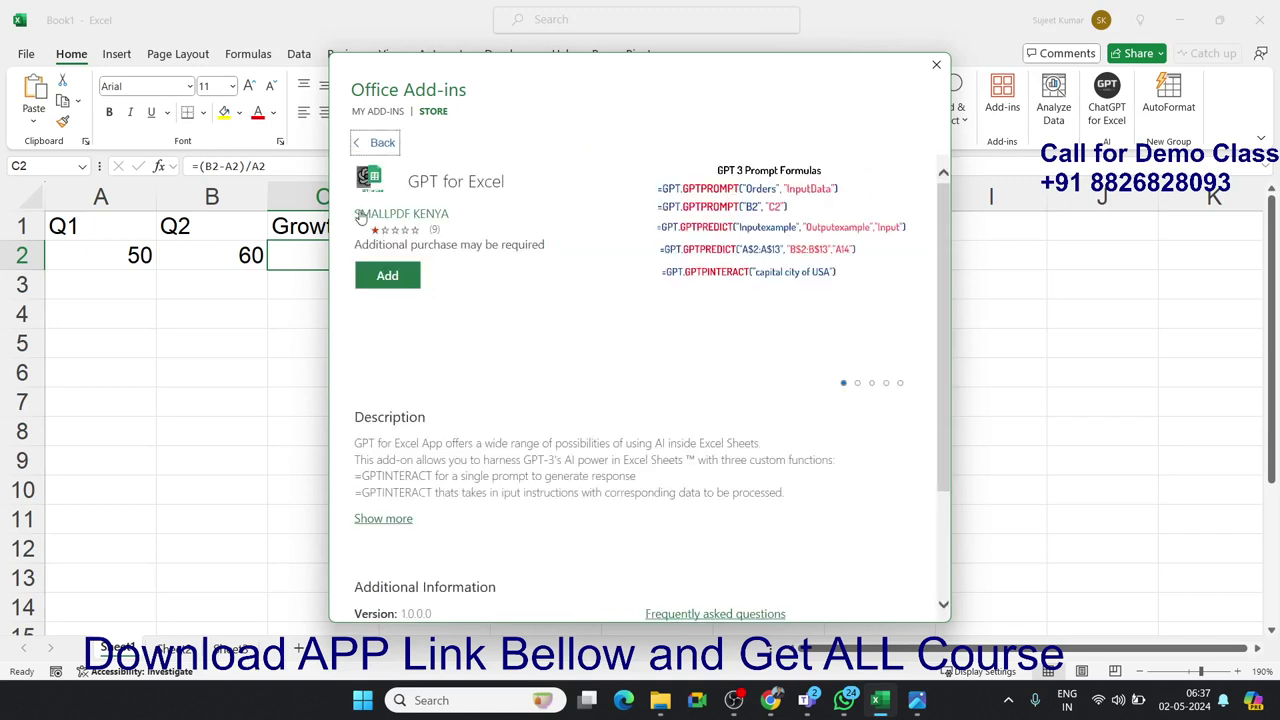
left_click(365, 143)
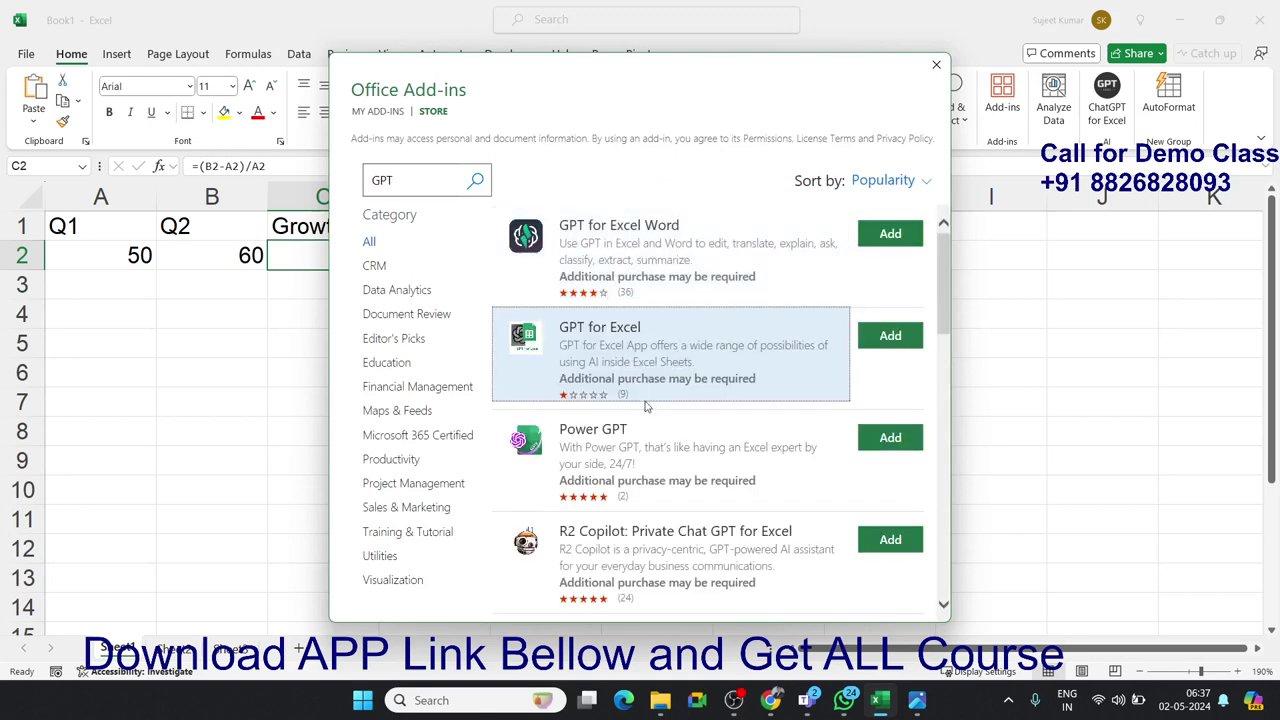
scroll(643, 405, "down", 2)
scroll(645, 420, "down", 1)
scroll(645, 422, "down", 1)
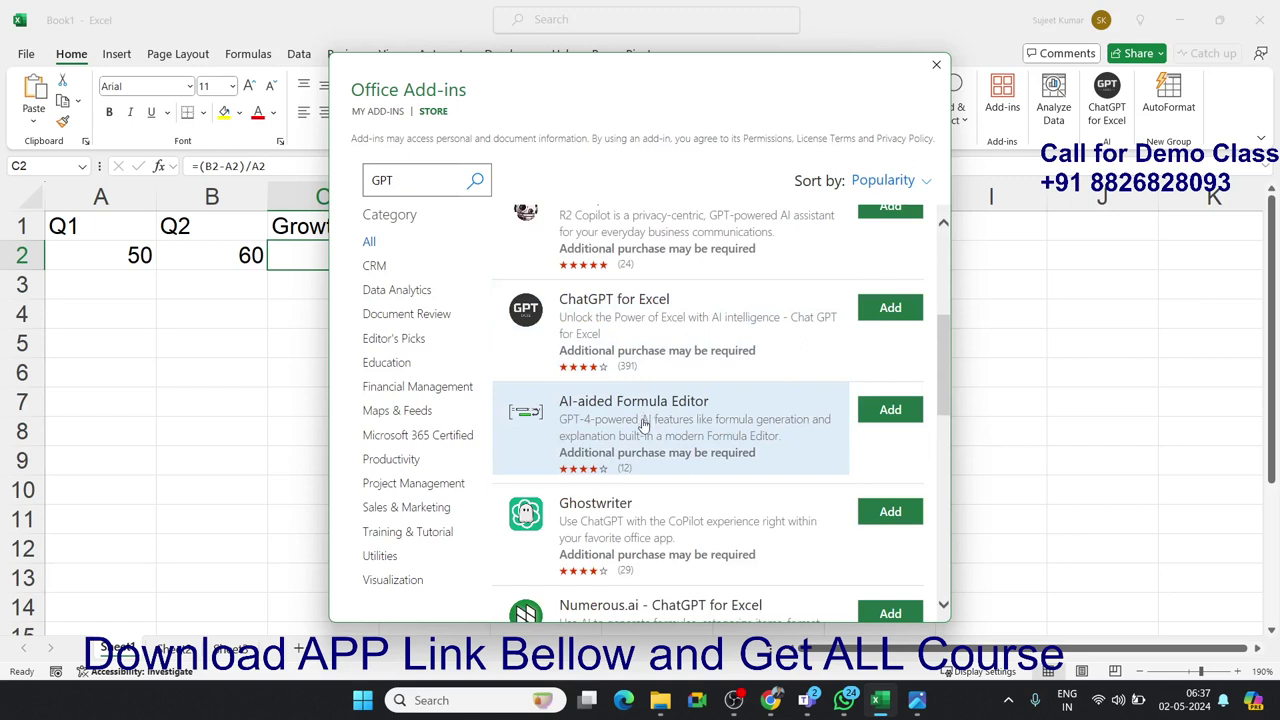
scroll(645, 422, "down", 1)
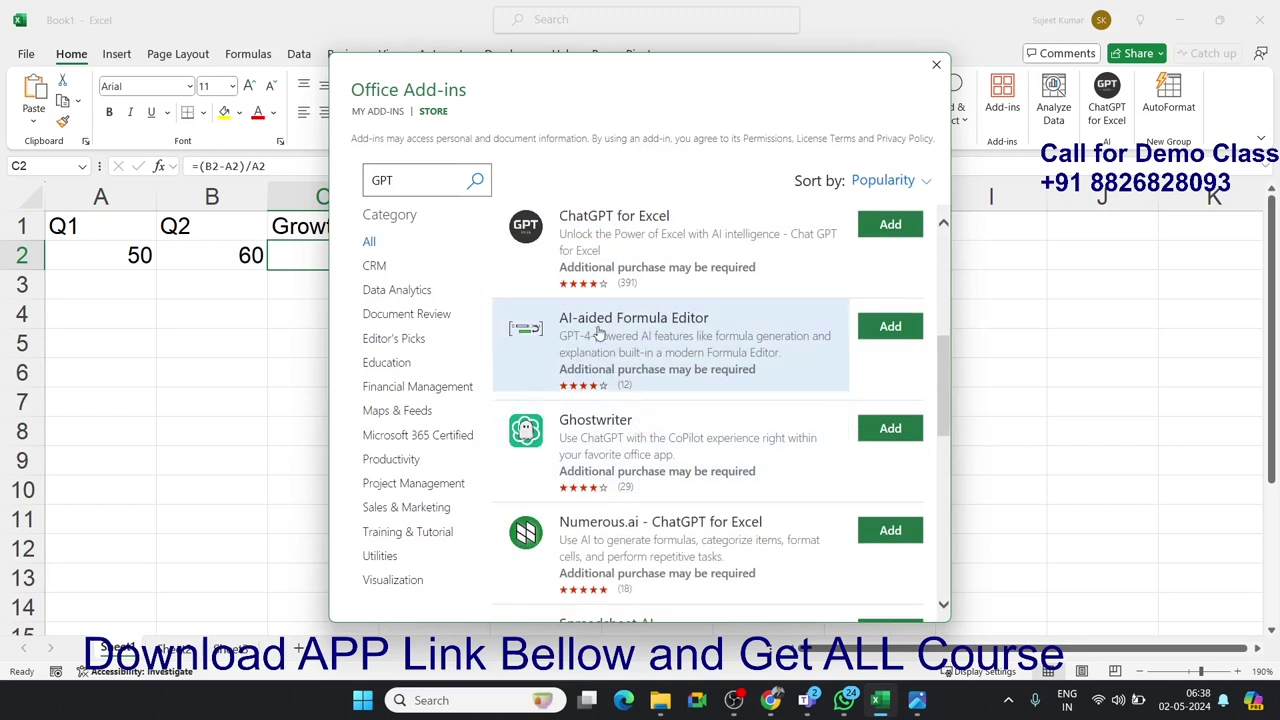
scroll(661, 352, "down", 1)
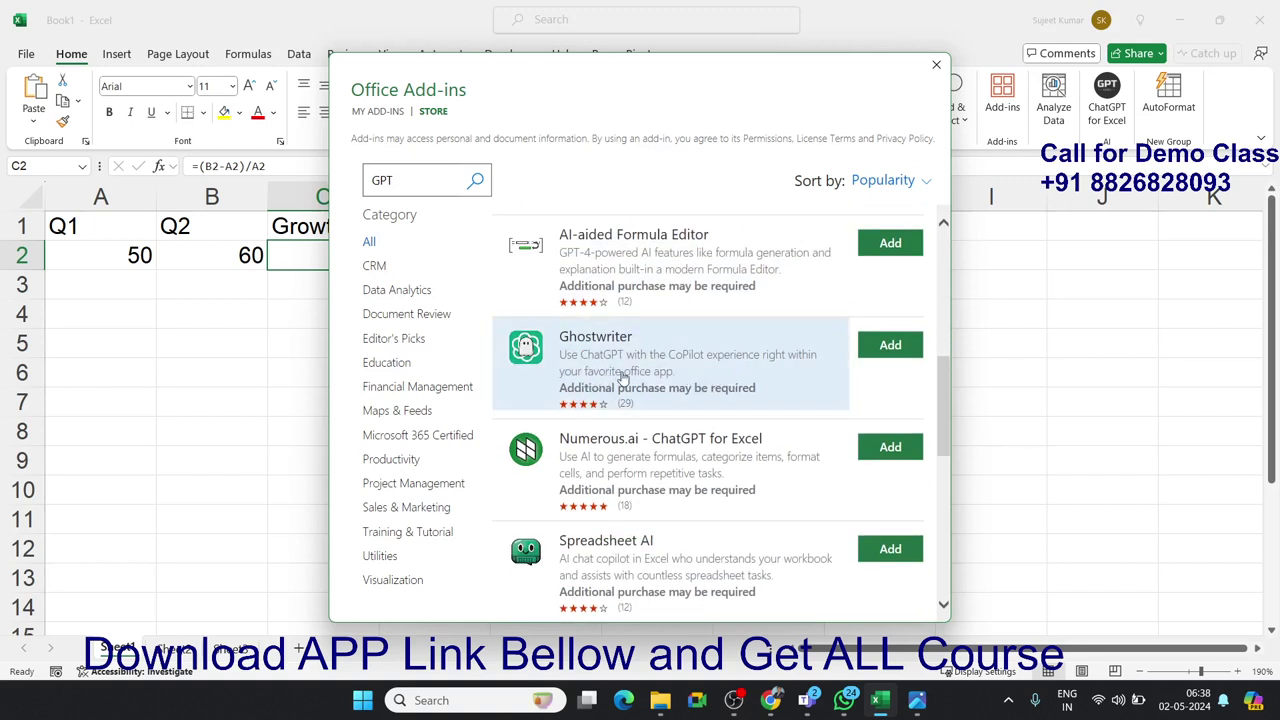
left_click(618, 372)
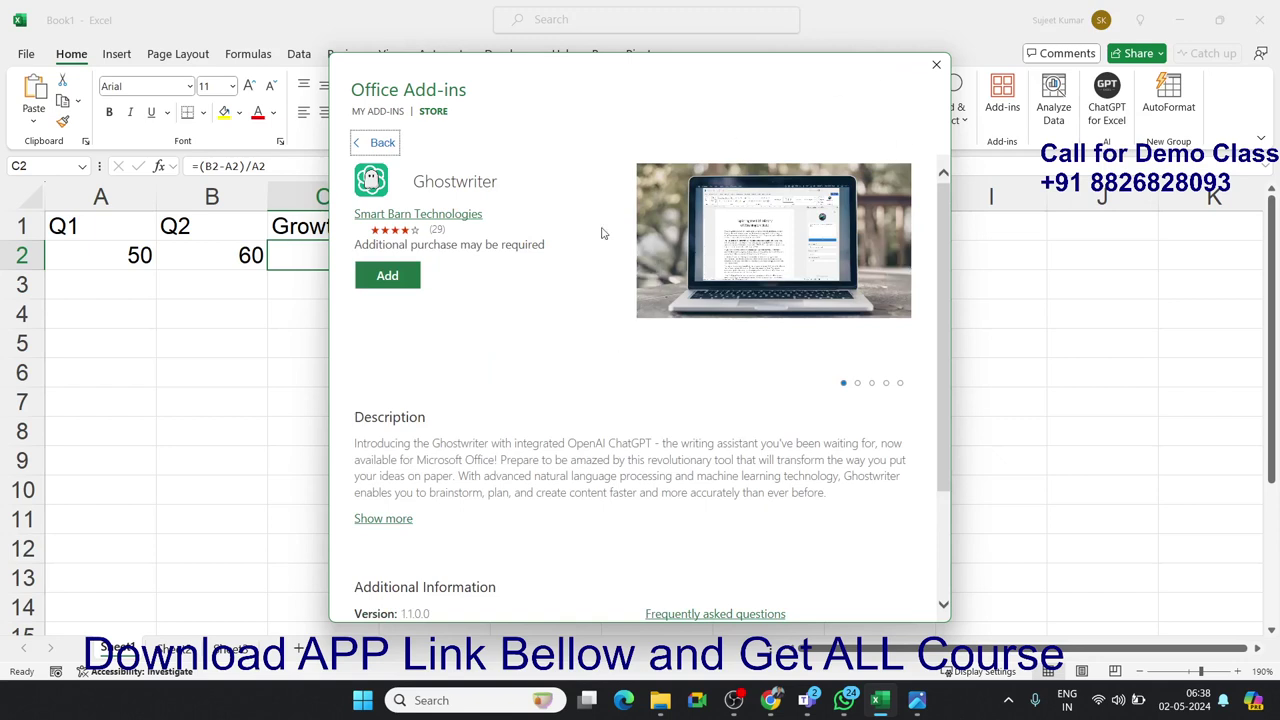
scroll(566, 434, "down", 1)
scroll(590, 434, "down", 2)
scroll(586, 428, "up", 3)
scroll(563, 420, "down", 2)
scroll(562, 425, "up", 2)
left_click(385, 518)
scroll(531, 458, "down", 4)
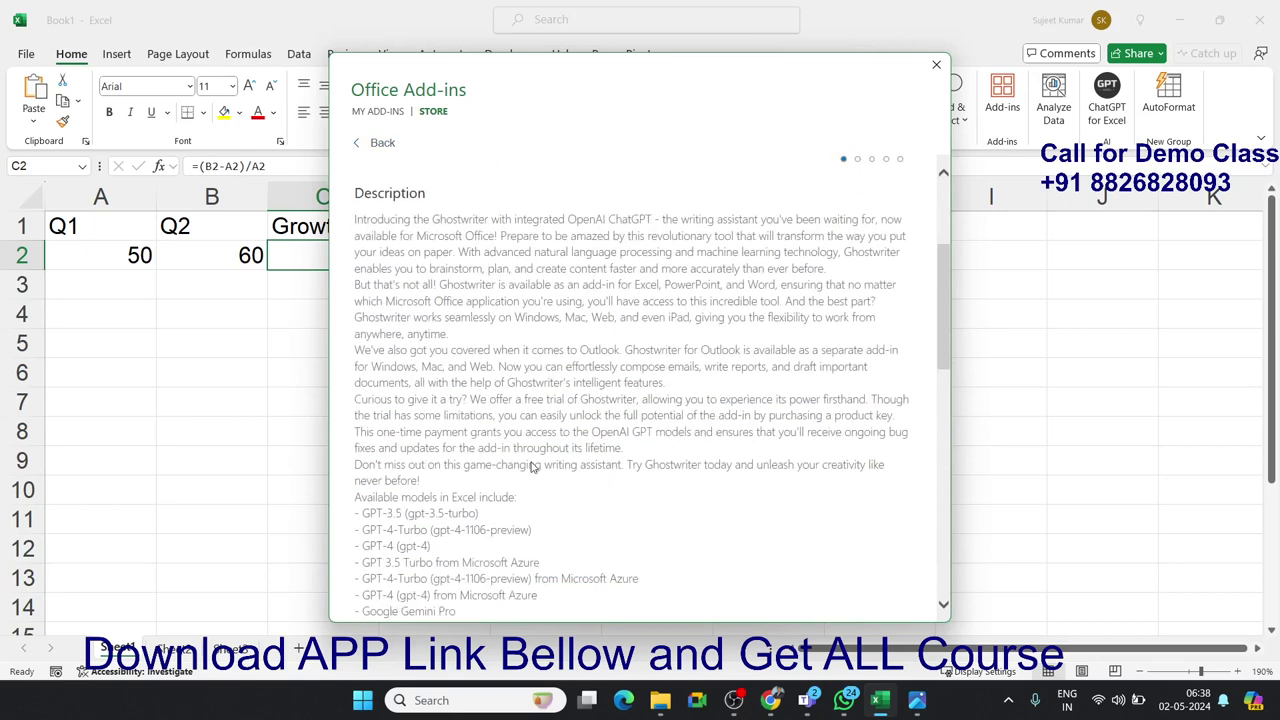
scroll(531, 458, "down", 4)
scroll(531, 462, "down", 3)
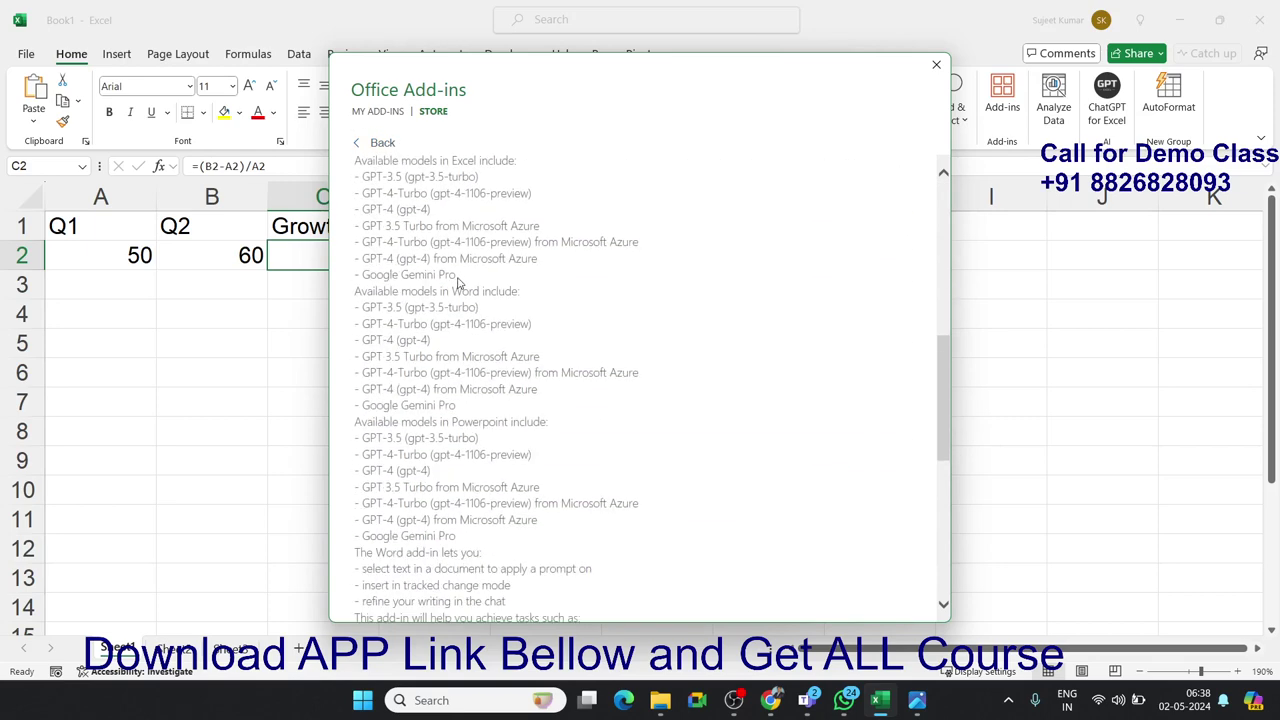
scroll(457, 280, "down", 4)
scroll(459, 279, "down", 3)
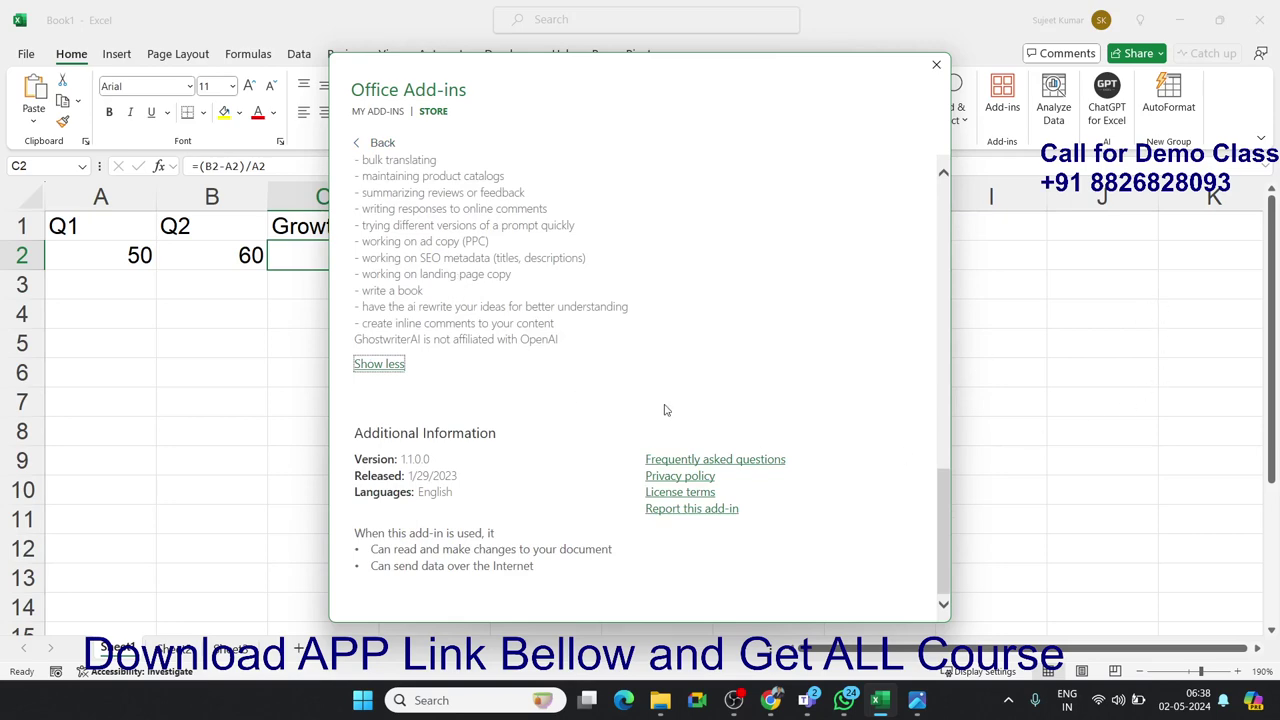
scroll(548, 414, "up", 5)
scroll(548, 412, "up", 5)
scroll(548, 412, "up", 3)
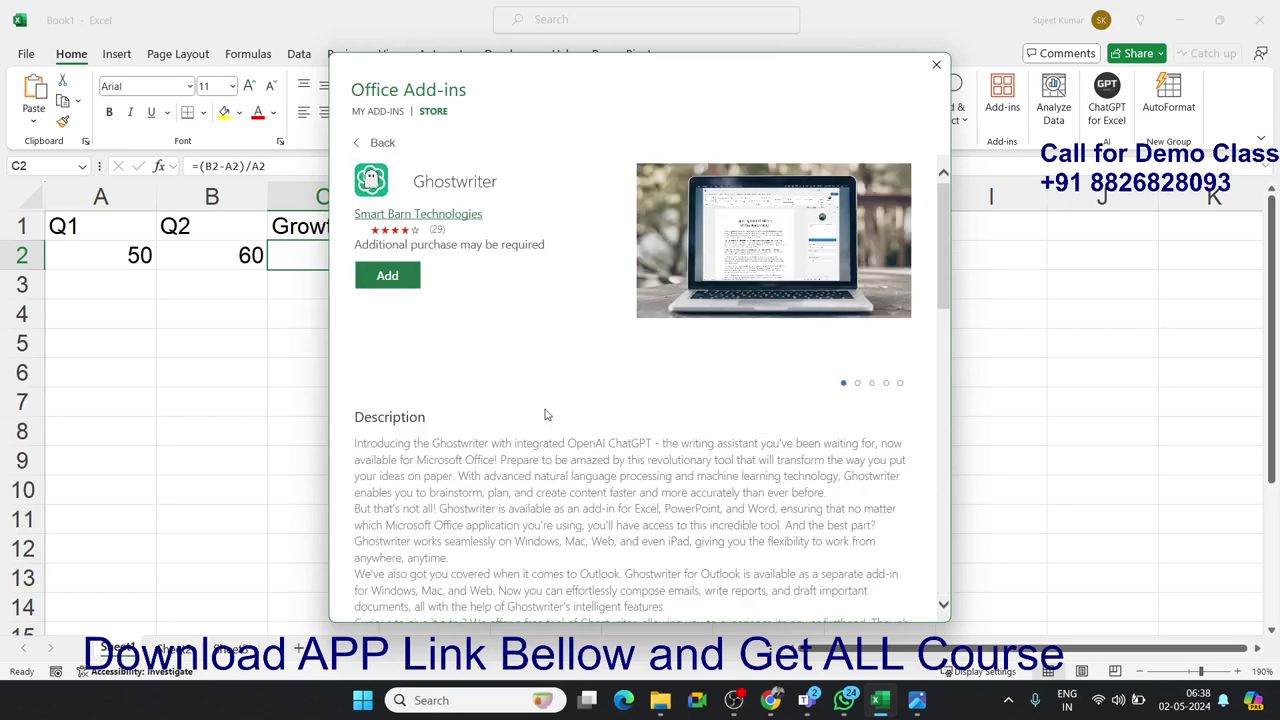
left_click(358, 146)
scroll(785, 400, "down", 2)
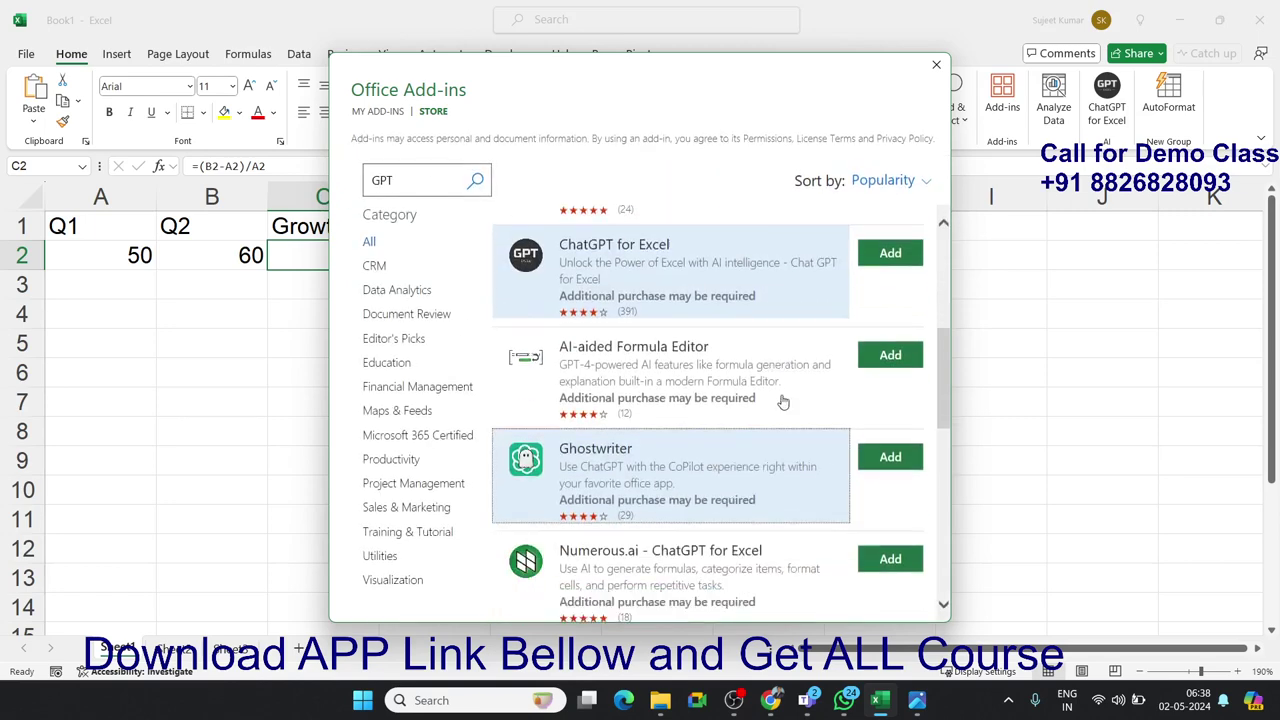
scroll(783, 401, "down", 3)
scroll(783, 401, "down", 2)
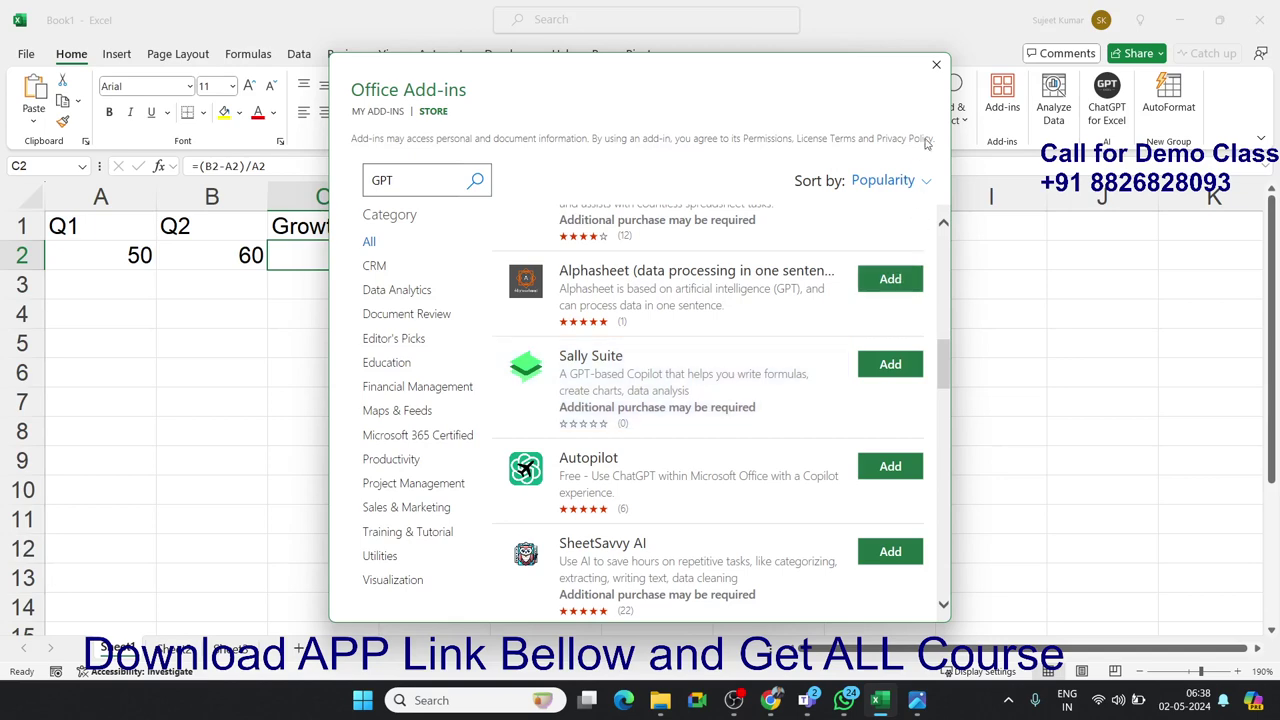
- Close the add-in store, open the ChatGPT for Excel pane and choose its AI Functions card
left_click(936, 65)
left_click(1106, 100)
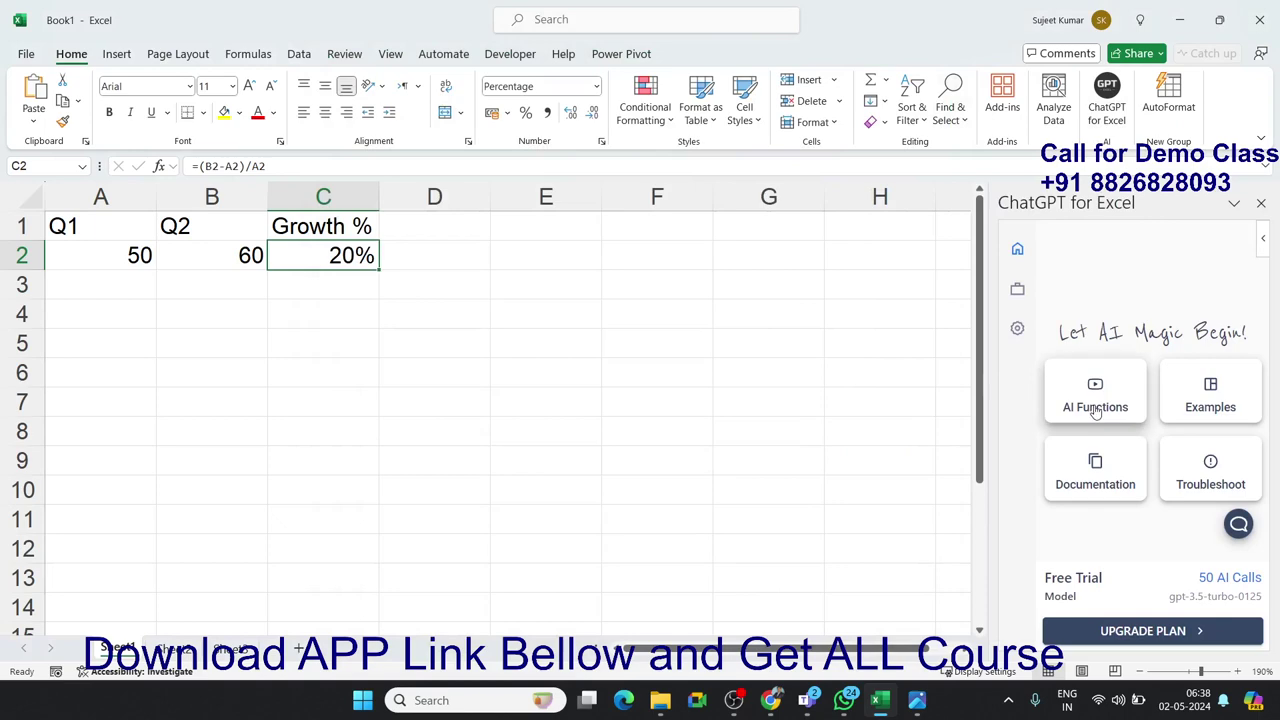
left_click(1095, 395)
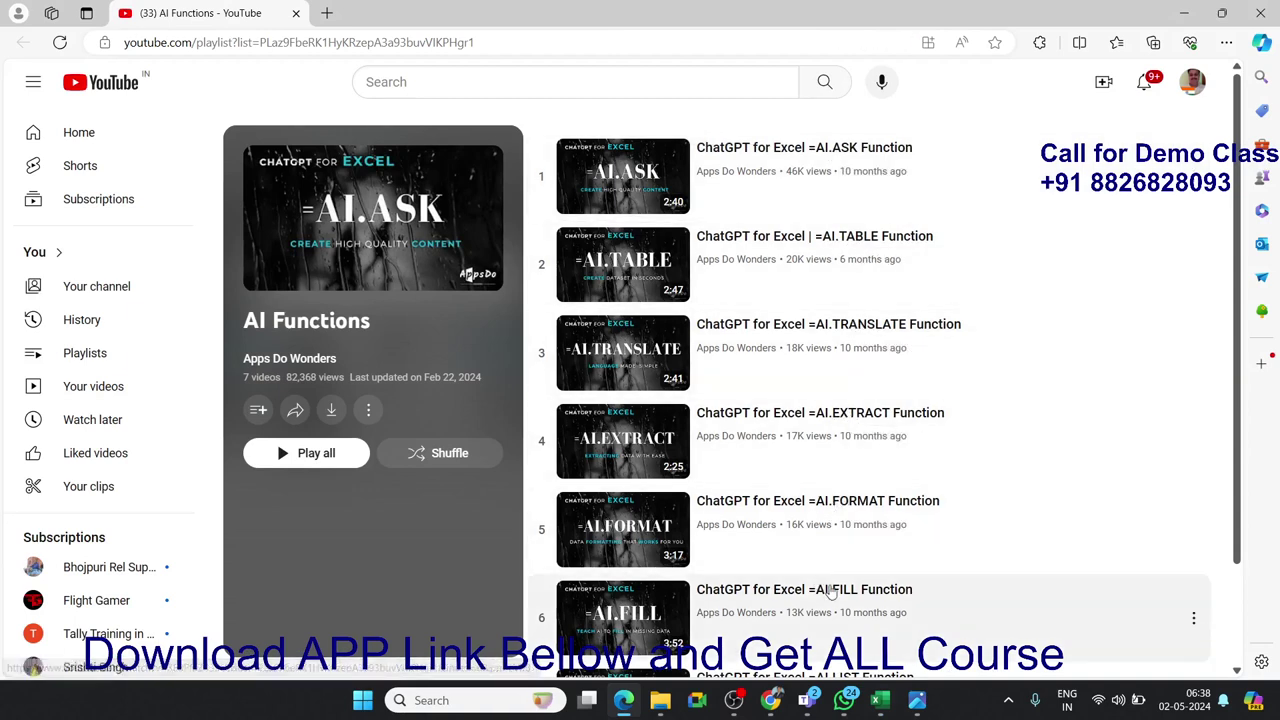
- Scroll through the AI Functions tutorial playlist, then minimize the browser to return to Excel
scroll(826, 592, "down", 1)
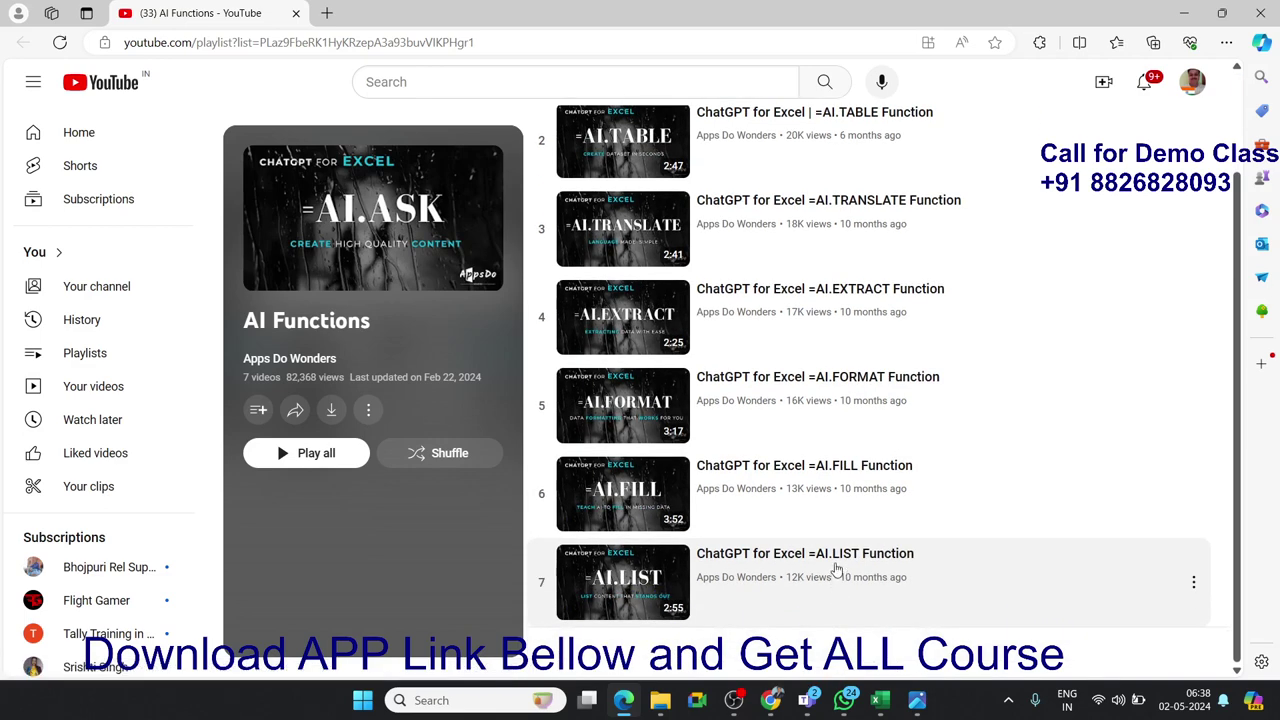
scroll(822, 540, "up", 1)
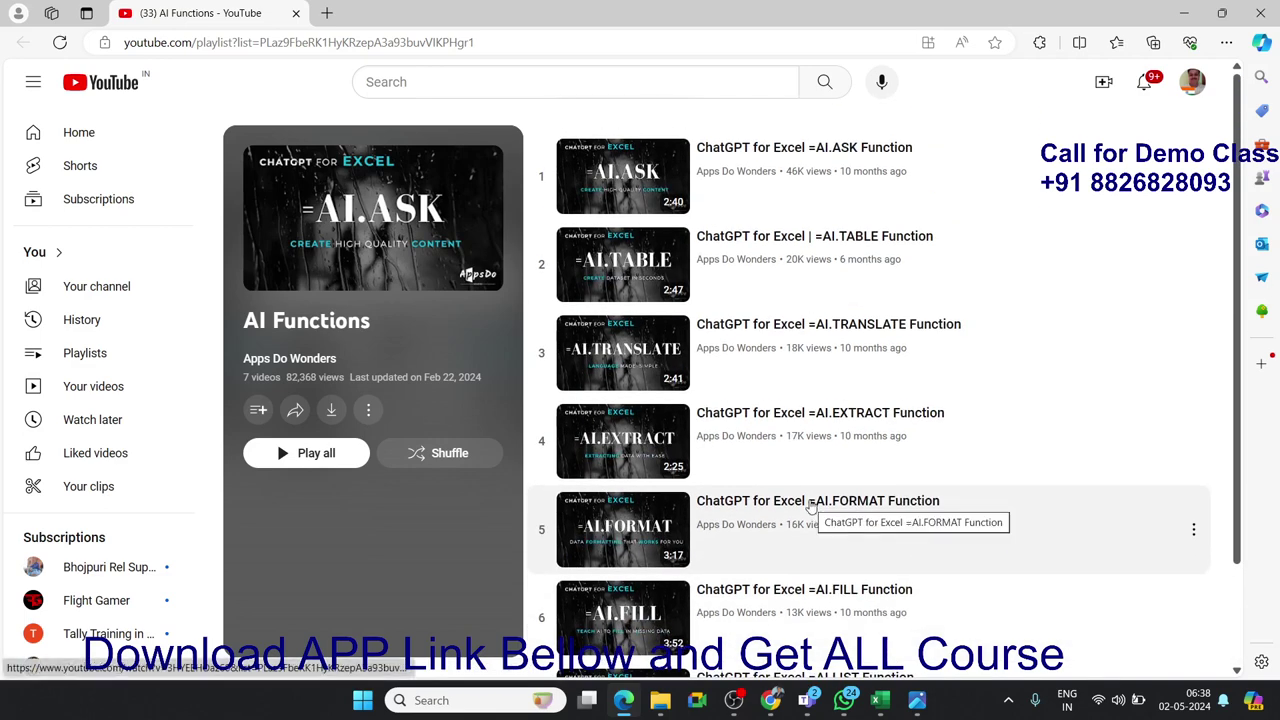
scroll(787, 384, "down", 1)
scroll(787, 384, "up", 1)
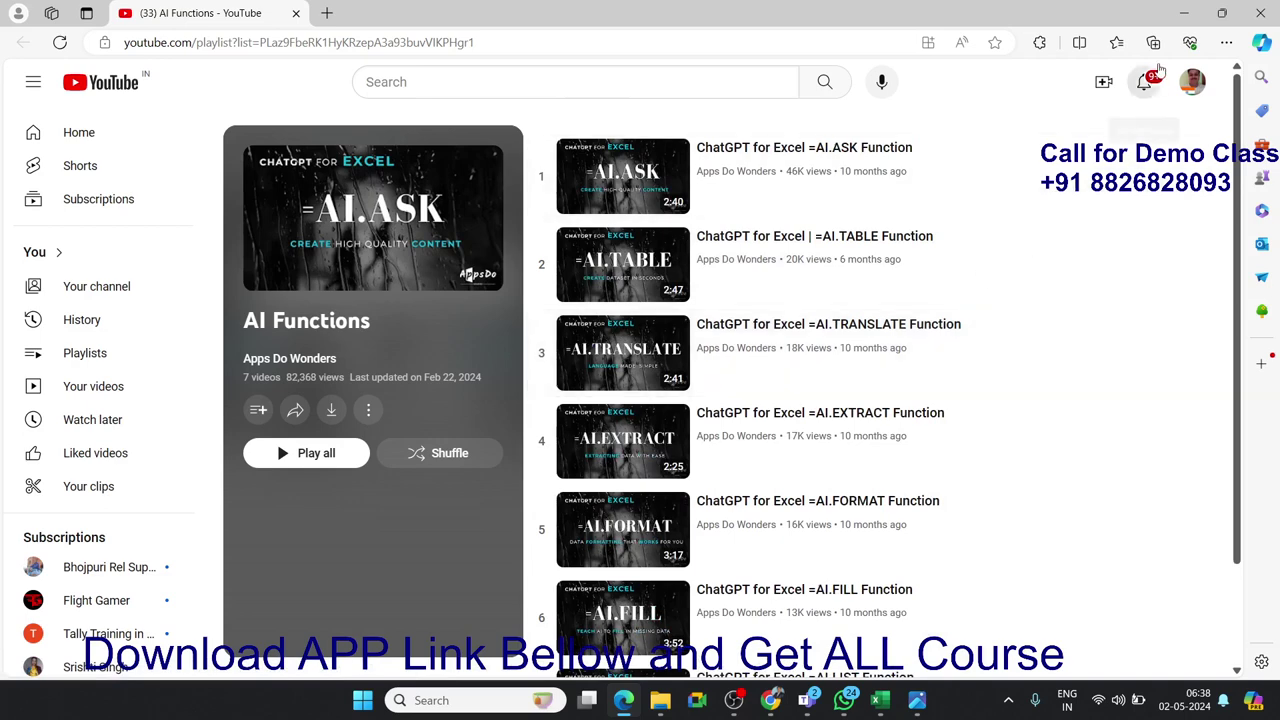
left_click(1168, 20)
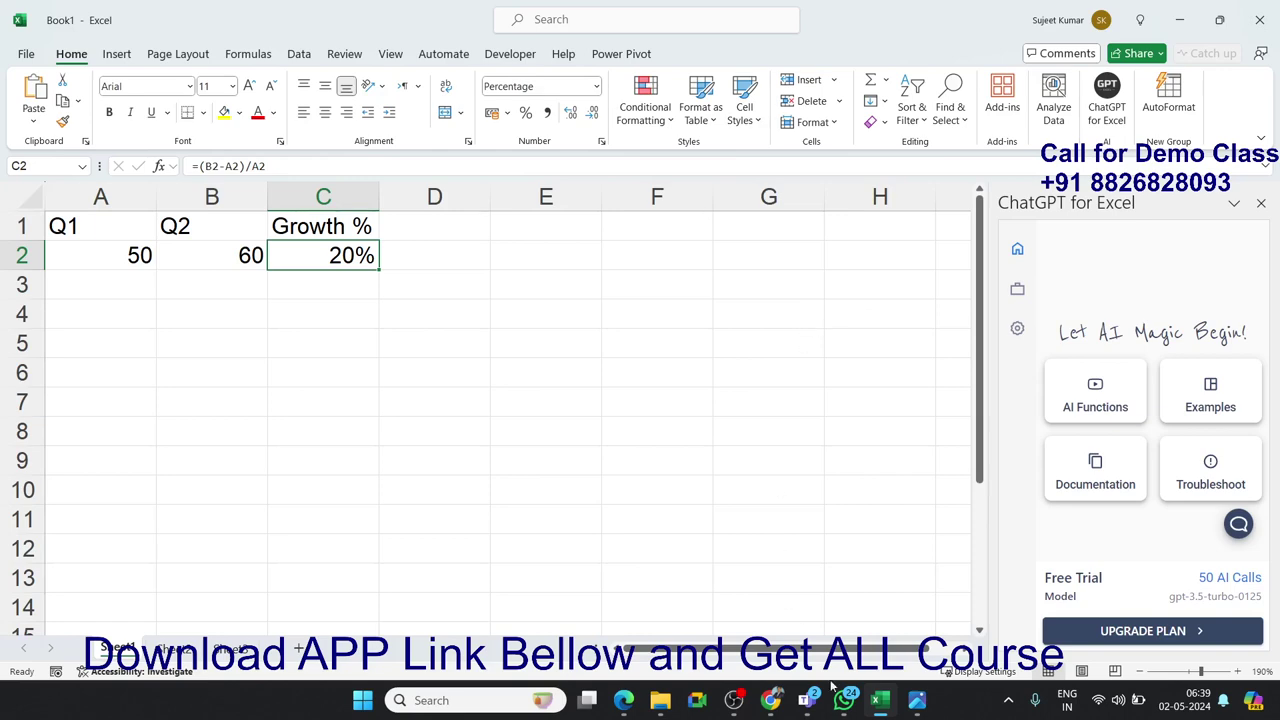
- Bring the XL+VBA.jpg poster to the front in Windows Photos from the taskbar
mouse_move(920, 702)
left_click(864, 600)
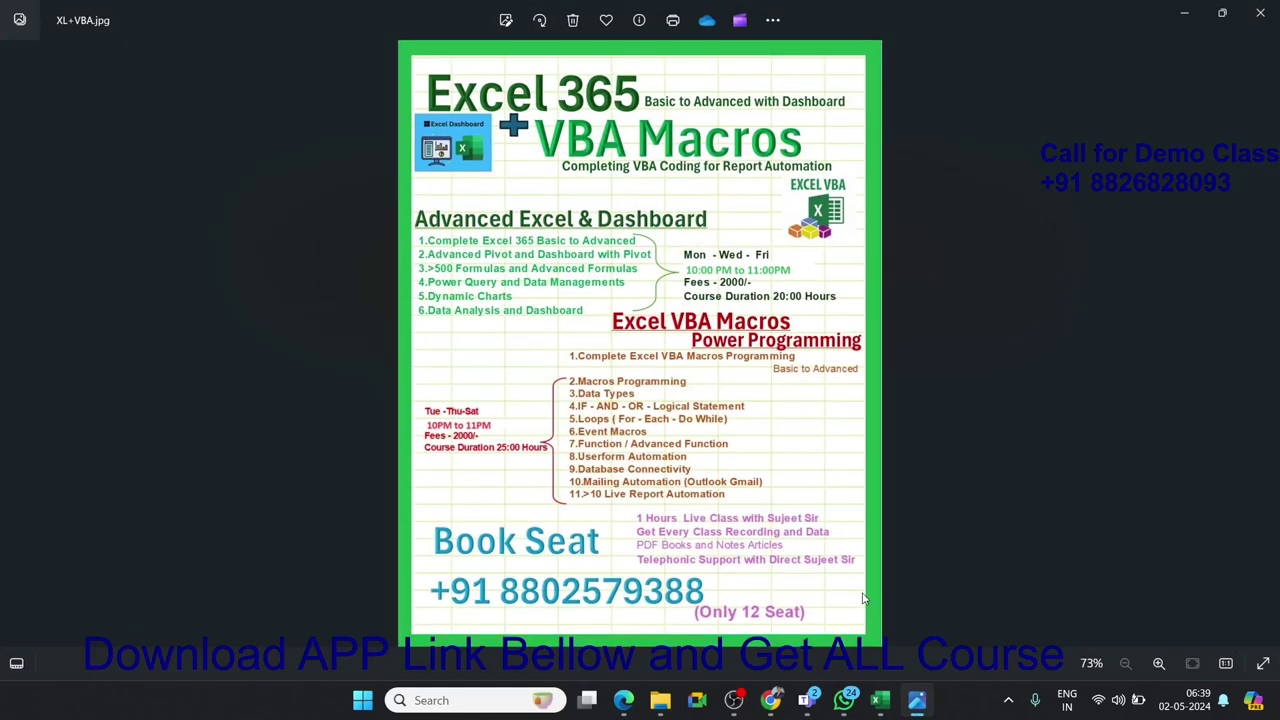